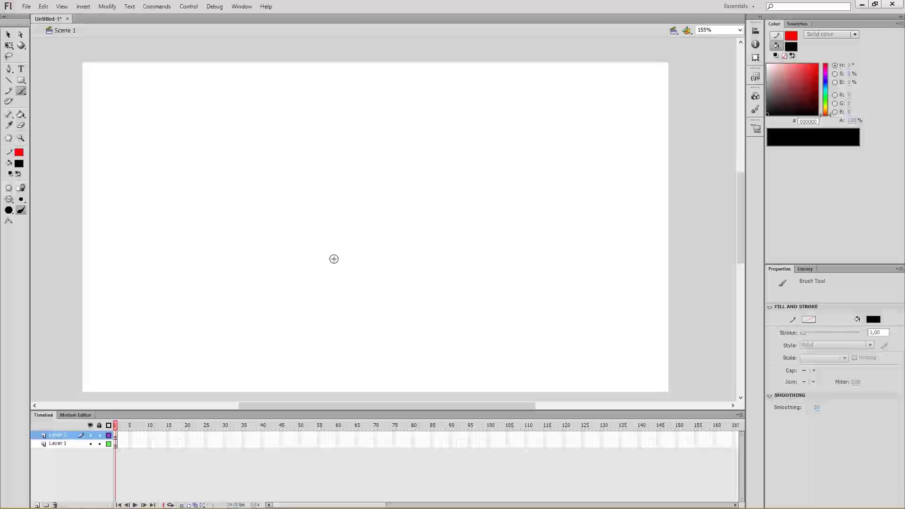
# Step: Draw two oval cartoon eyes side by side near the canvas centre, each with a small pupil, using the black Brush tool
pyautogui.moveTo(314, 251); pyautogui.dragTo(339, 259)
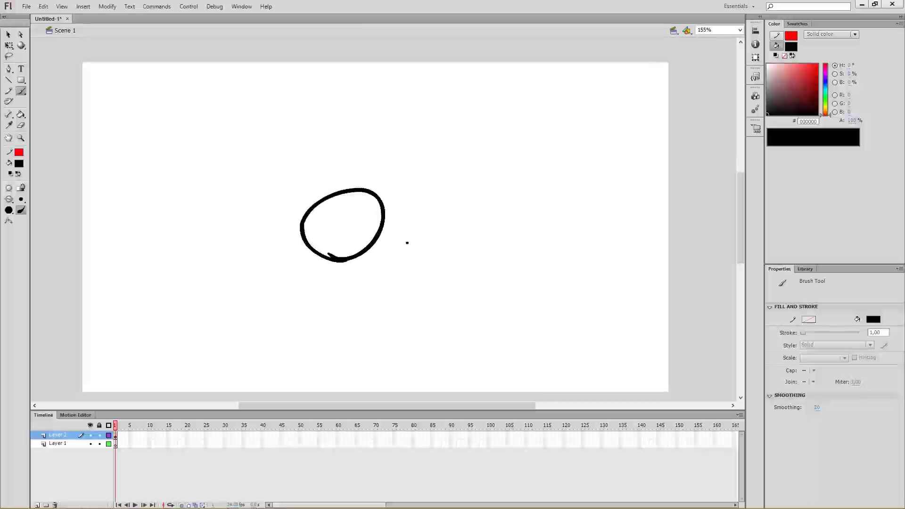
pyautogui.moveTo(416, 248); pyautogui.dragTo(427, 243)
pyautogui.moveTo(322, 237); pyautogui.dragTo(320, 240)
pyautogui.moveTo(433, 210); pyautogui.dragTo(433, 219)
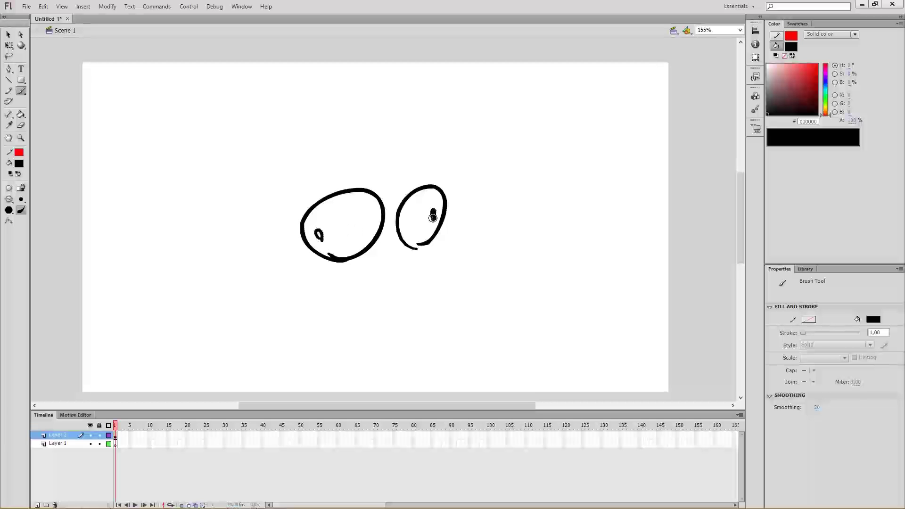
# Step: Draw a wavy mouth beneath the eyes and a large rounded head outline around the face
pyautogui.moveTo(322, 288)
pyautogui.mouseDown()
pyautogui.moveTo(436, 258)
pyautogui.moveTo(397, 265)
pyautogui.moveTo(414, 253)
pyautogui.moveTo(418, 262)
pyautogui.mouseUp()
pyautogui.hotkey('ctrl', 'z')
pyautogui.moveTo(349, 267); pyautogui.dragTo(337, 289)
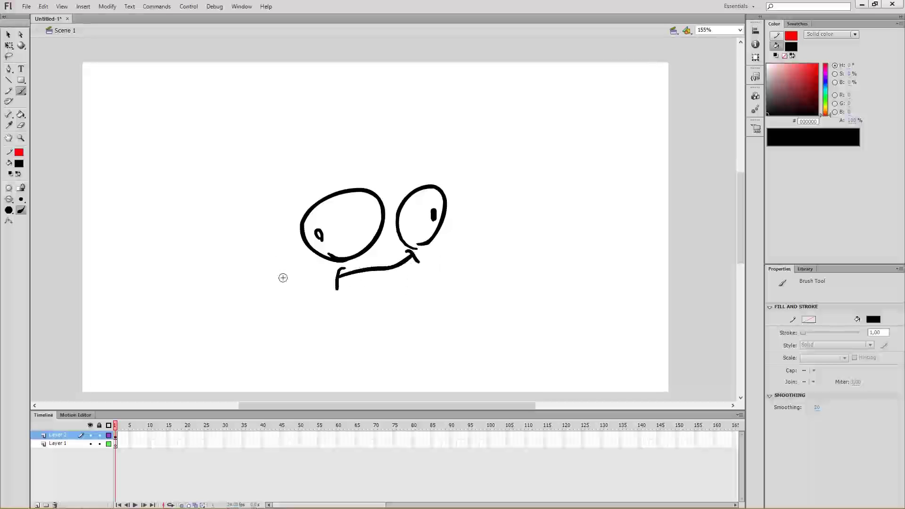
pyautogui.moveTo(420, 279)
pyautogui.mouseDown()
pyautogui.moveTo(460, 207)
pyautogui.moveTo(263, 188)
pyautogui.moveTo(320, 283)
pyautogui.mouseUp()
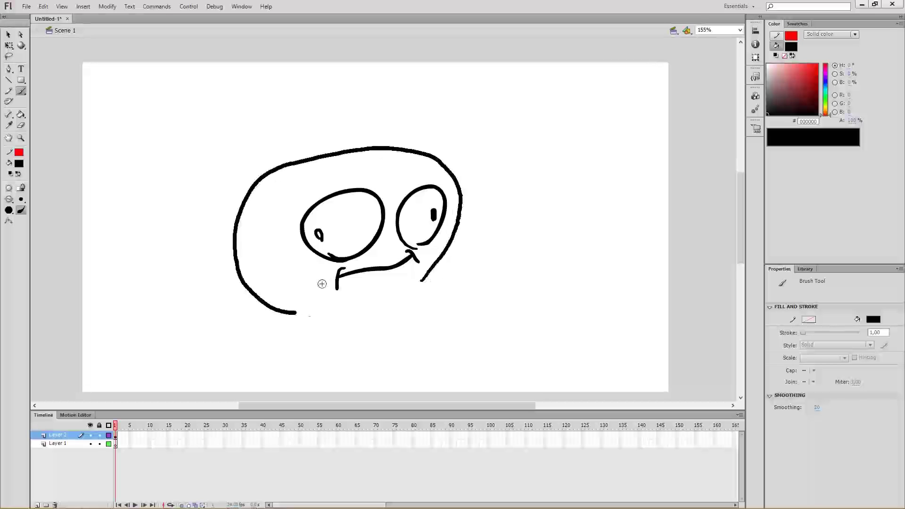
pyautogui.hotkey('ctrl', 'z')
pyautogui.moveTo(423, 283)
pyautogui.mouseDown()
pyautogui.moveTo(408, 151)
pyautogui.moveTo(267, 208)
pyautogui.moveTo(283, 286)
pyautogui.moveTo(348, 310)
pyautogui.mouseUp()
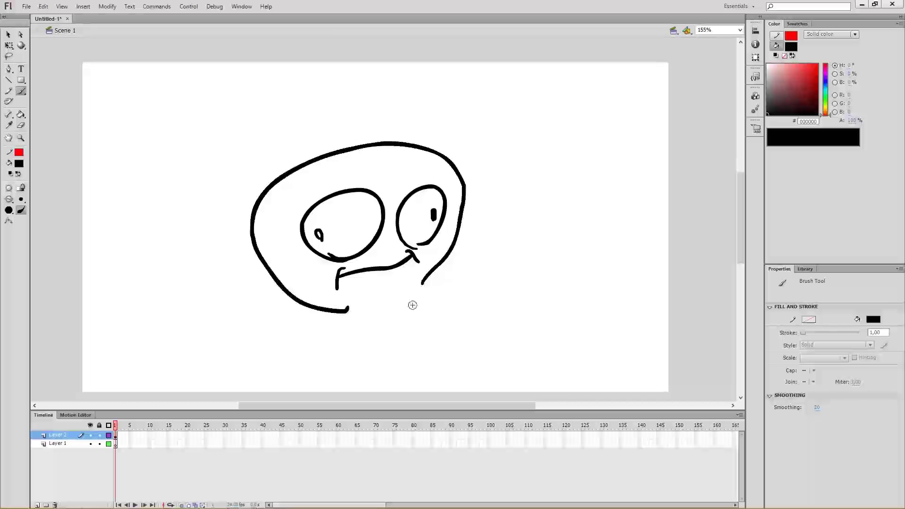
# Step: Draw a curled arm on each side of the head and two body lines running down past the canvas's lower edge
pyautogui.moveTo(284, 299)
pyautogui.mouseDown()
pyautogui.moveTo(224, 313)
pyautogui.moveTo(203, 330)
pyautogui.mouseUp()
pyautogui.hotkey('ctrl', 'z')
pyautogui.moveTo(278, 282)
pyautogui.mouseDown()
pyautogui.moveTo(217, 307)
pyautogui.moveTo(268, 385)
pyautogui.moveTo(272, 349)
pyautogui.moveTo(263, 363)
pyautogui.moveTo(248, 321)
pyautogui.moveTo(289, 313)
pyautogui.mouseUp()
pyautogui.moveTo(432, 264)
pyautogui.mouseDown()
pyautogui.moveTo(513, 270)
pyautogui.moveTo(482, 337)
pyautogui.mouseUp()
pyautogui.hotkey('ctrl', 'z')
pyautogui.moveTo(443, 262)
pyautogui.mouseDown()
pyautogui.moveTo(487, 346)
pyautogui.moveTo(450, 285)
pyautogui.moveTo(427, 299)
pyautogui.moveTo(421, 401)
pyautogui.mouseUp()
pyautogui.moveTo(288, 314); pyautogui.dragTo(330, 401)
# Step: Erase the hooked tip of the head outline at the chin and brush the gap under the smaller eye closed
pyautogui.press('e')
pyautogui.moveTo(351, 309)
pyautogui.mouseDown()
pyautogui.moveTo(308, 292)
pyautogui.moveTo(344, 315)
pyautogui.mouseUp()
pyautogui.press('b')
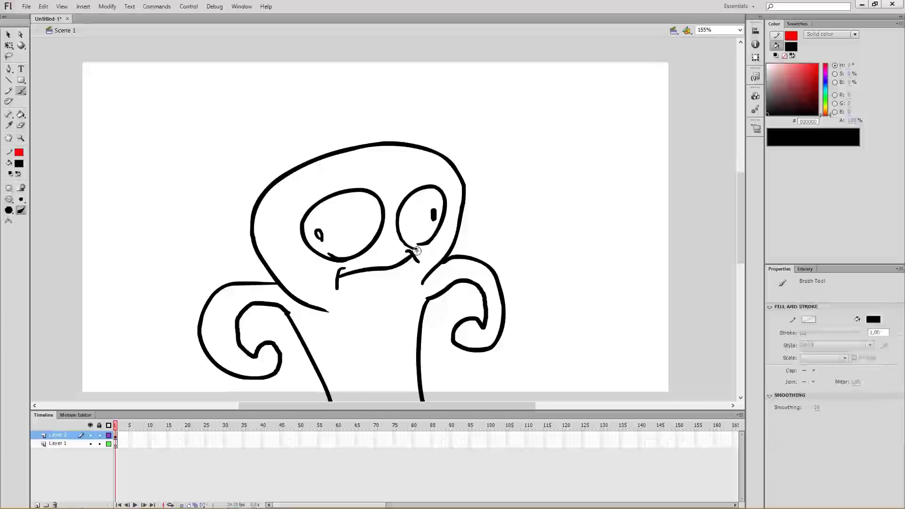
# Step: Fill both eyes with light pink using the Paint Bucket tool
pyautogui.click(782, 64)
pyautogui.press('k')
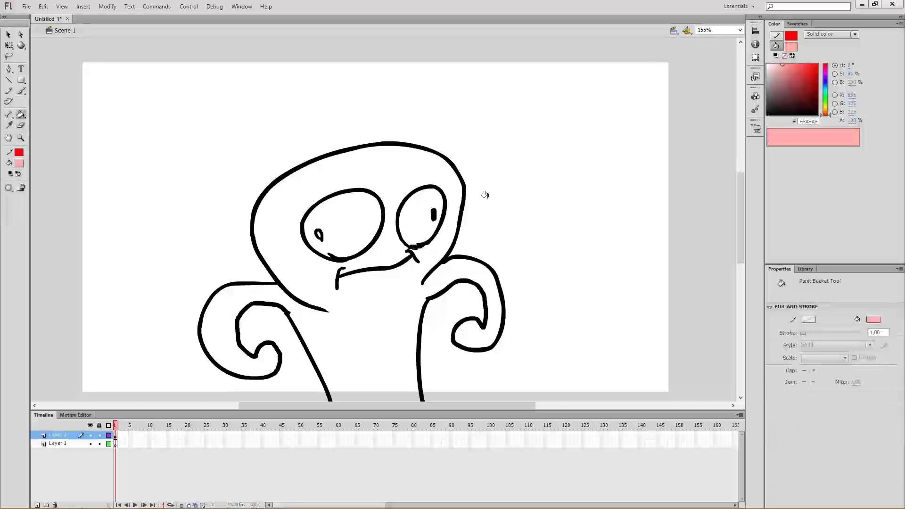
pyautogui.click(410, 216)
pyautogui.click(340, 218)
# Step: Set the fill colour back to black and brush two small marks on the character's chest
pyautogui.click(768, 114)
pyautogui.press('b')
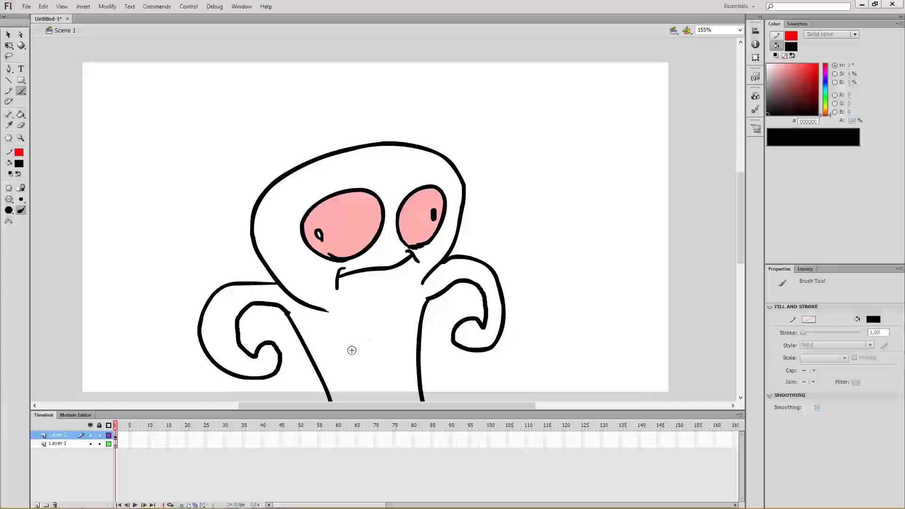
pyautogui.moveTo(335, 361); pyautogui.dragTo(342, 354)
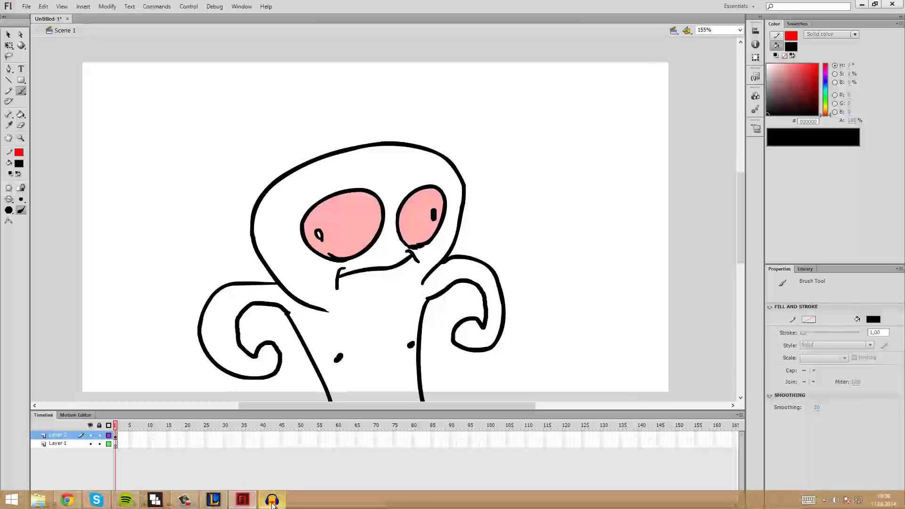
# Step: Switch to Audacity and record a voice clip of about five seconds
pyautogui.click(272, 500)
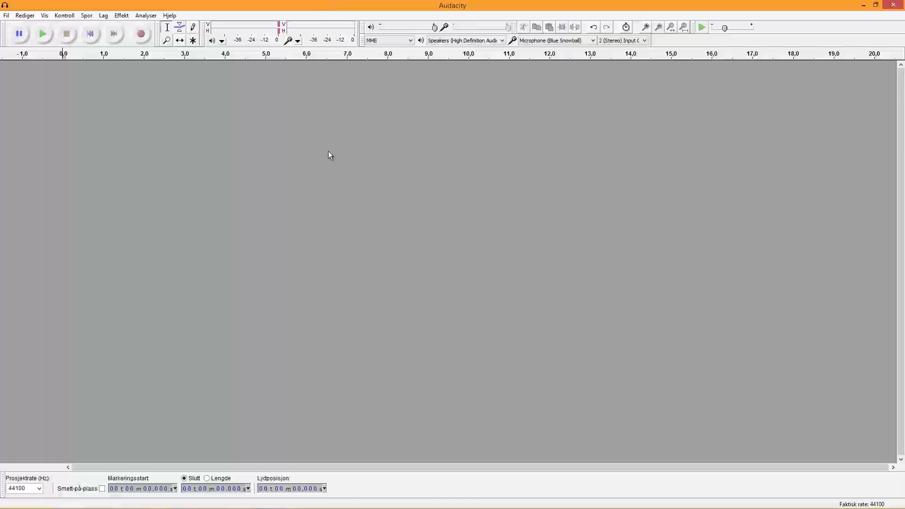
pyautogui.click(141, 36)
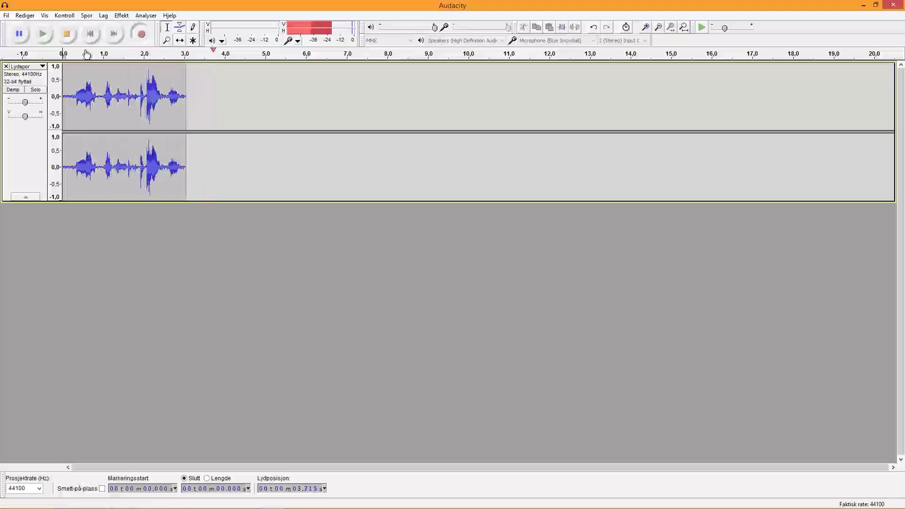
pyautogui.click(65, 34)
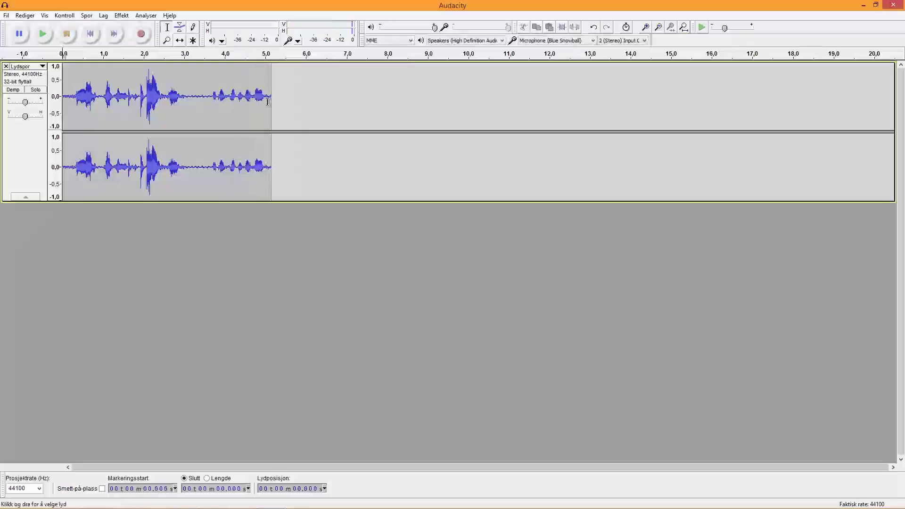
# Step: Delete the end of the recording from about 3.5 seconds onward and play the clip from the start
pyautogui.moveTo(296, 96); pyautogui.dragTo(206, 97)
pyautogui.press('Delete')
pyautogui.click(91, 33)
pyautogui.press('space')
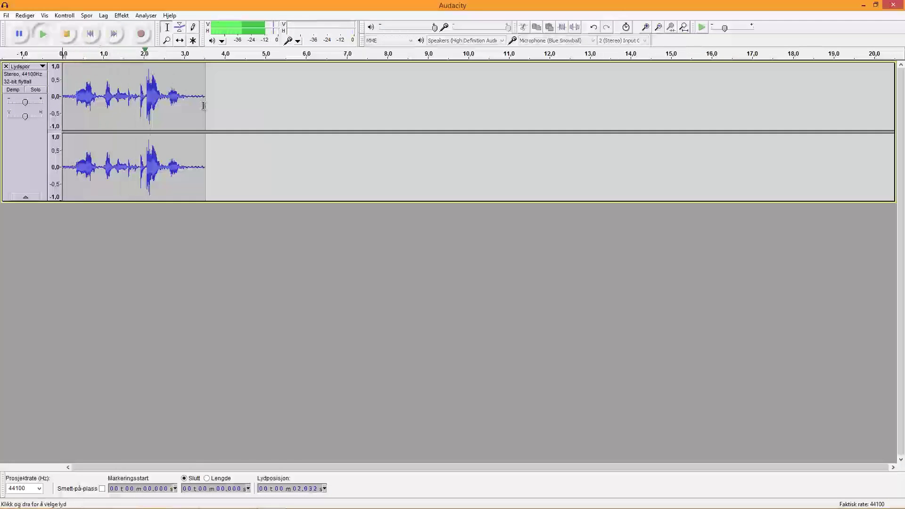
pyautogui.click(7, 16)
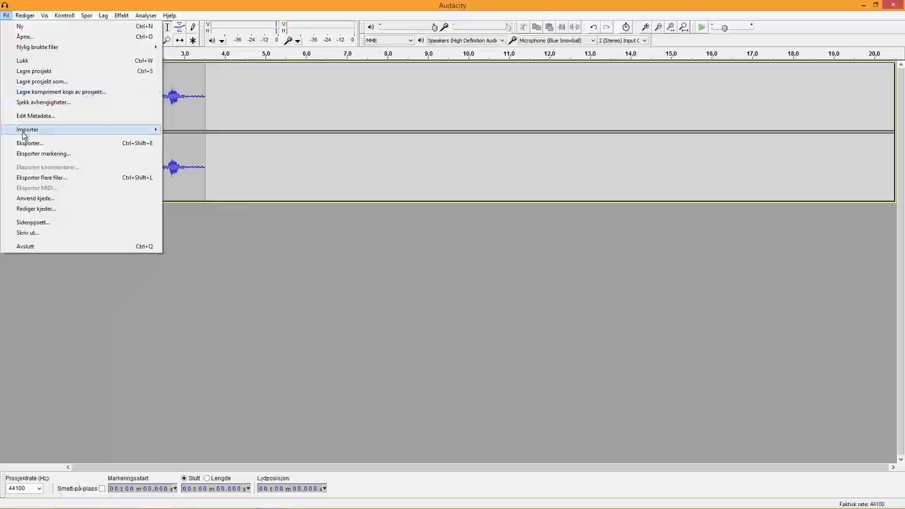
pyautogui.click(46, 143)
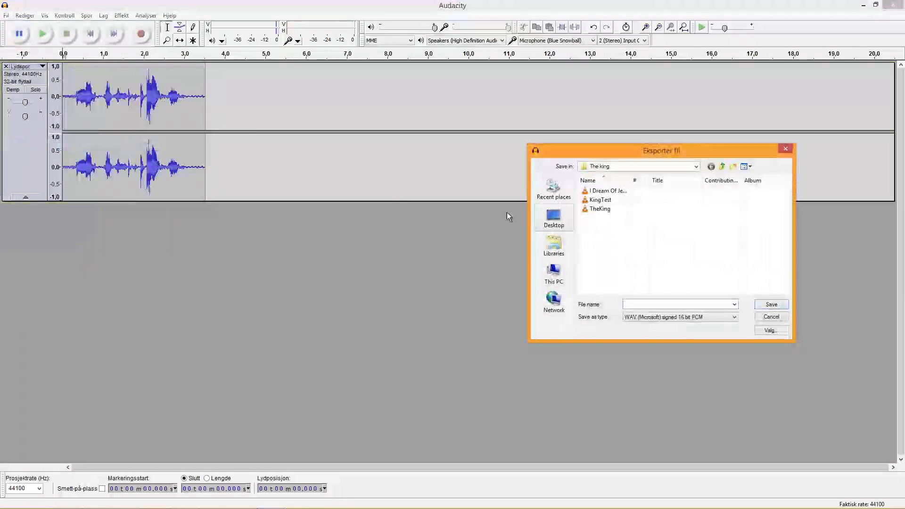
pyautogui.press('Escape')
pyautogui.click(7, 15)
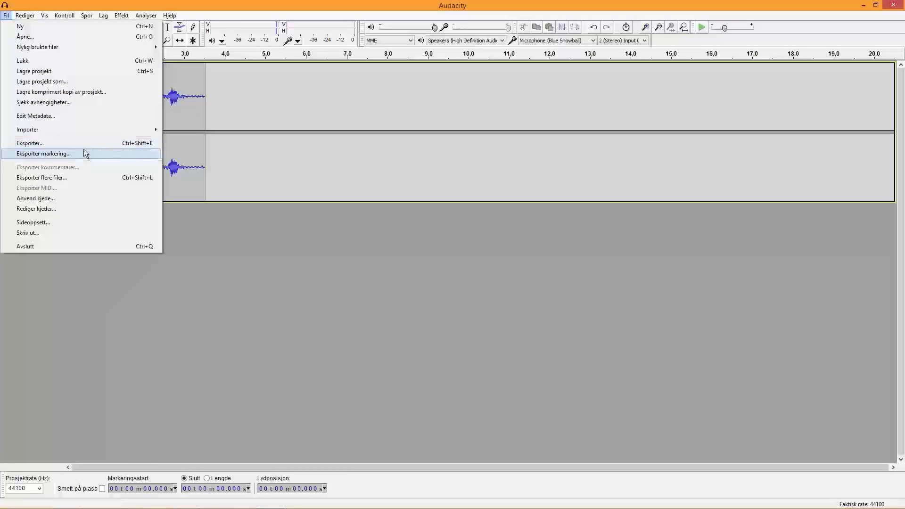
pyautogui.click(243, 155)
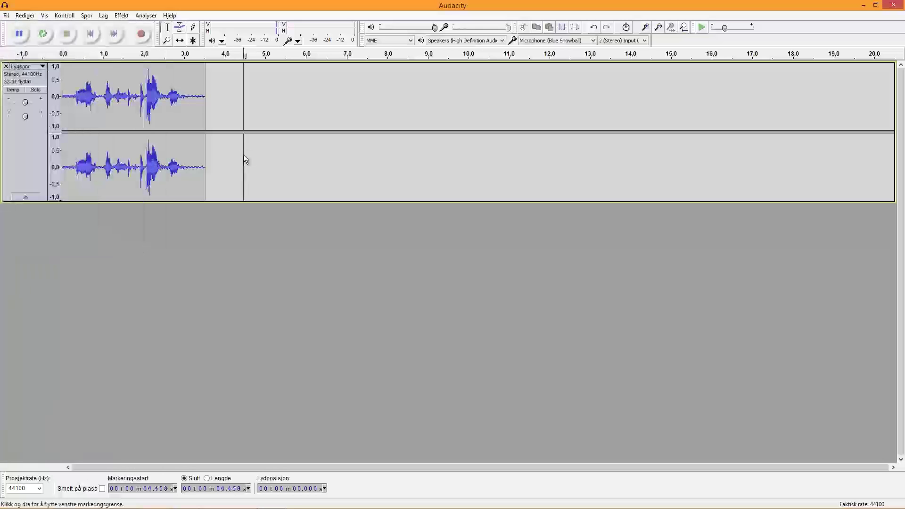
# Step: Export the recording to the Desktop as HUGGGHHHUGGH in WAV (Microsoft) signed 16 bit PCM format, leaving the metadata empty
pyautogui.hotkey('ctrl', 'shift', 'e')
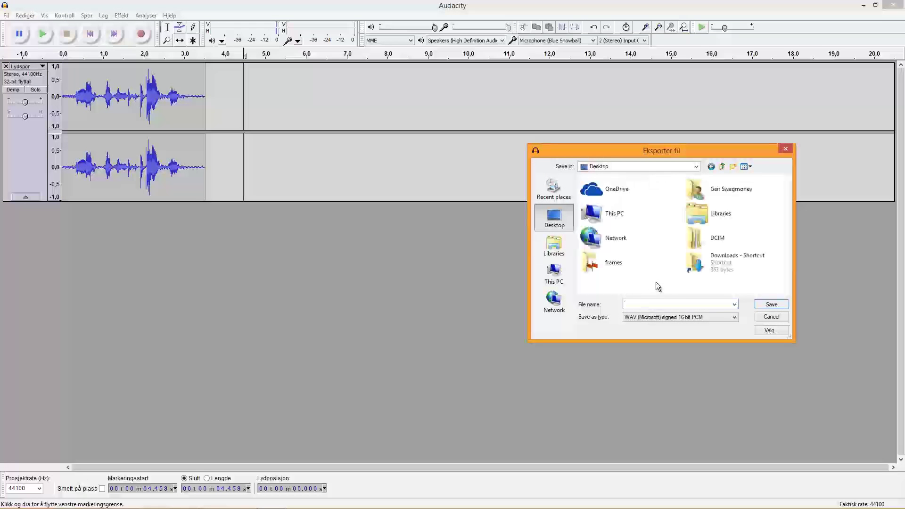
pyautogui.write('HUGGGHHHUGGH')
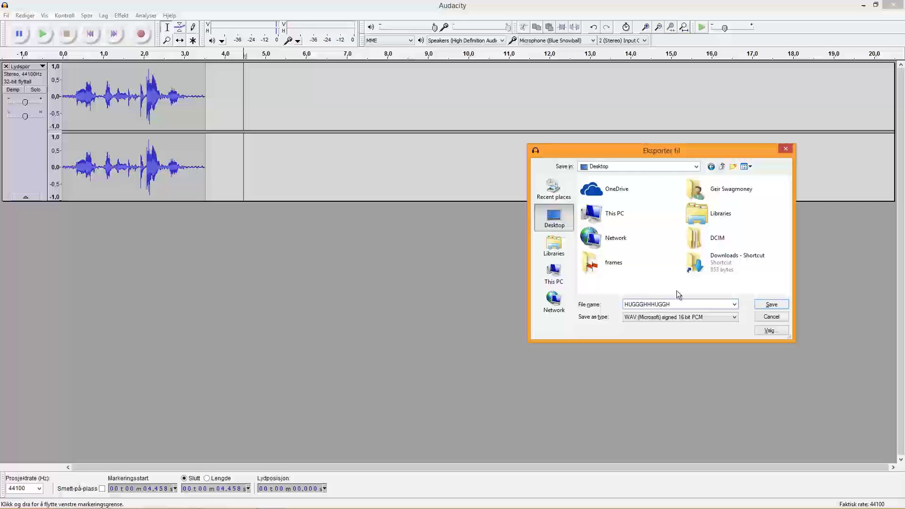
pyautogui.click(640, 316)
pyautogui.click(641, 319)
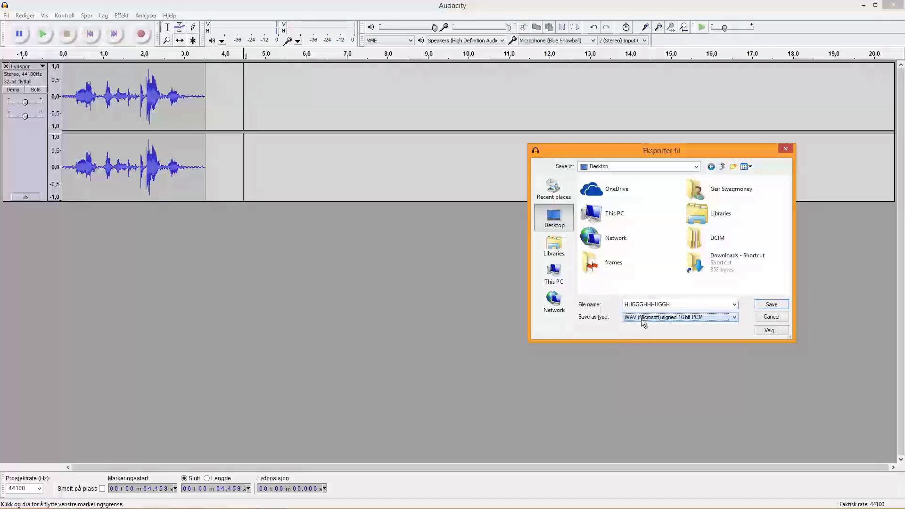
pyautogui.click(784, 305)
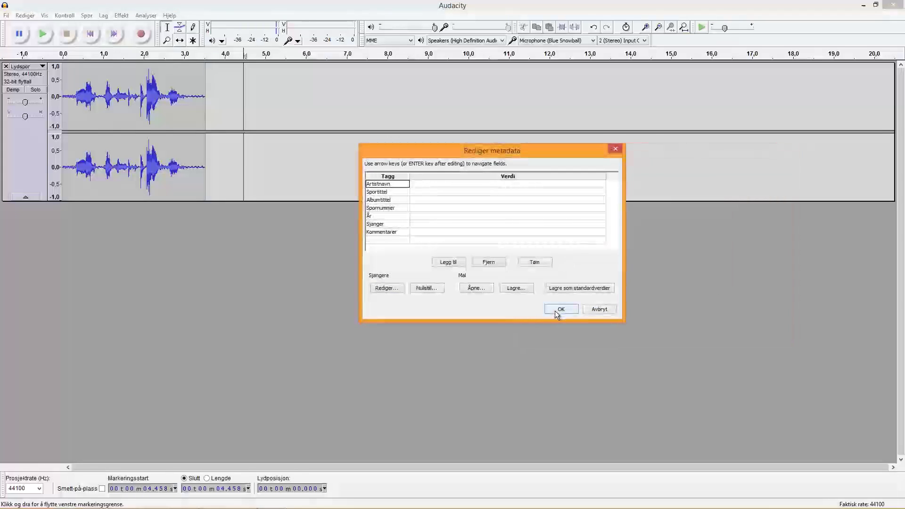
pyautogui.click(560, 310)
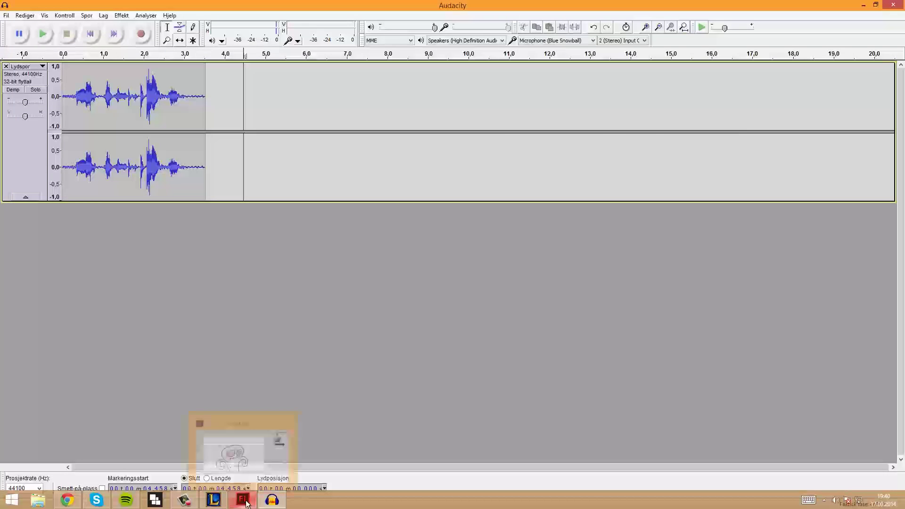
# Step: Switch back to Flash, import the HUGGGHHHUGGH WAV file from the Desktop folder and show it in the document's library
pyautogui.click(245, 502)
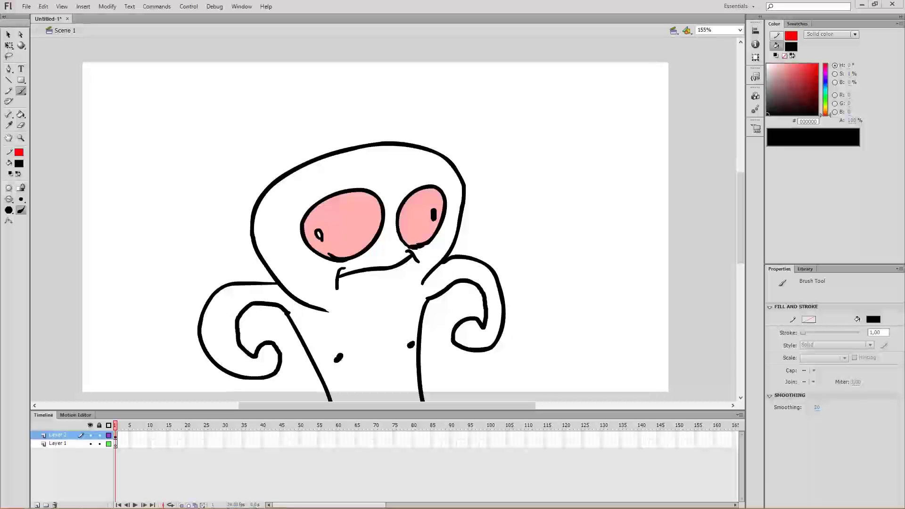
pyautogui.press('super+e')
pyautogui.moveTo(613, 116); pyautogui.dragTo(407, 69)
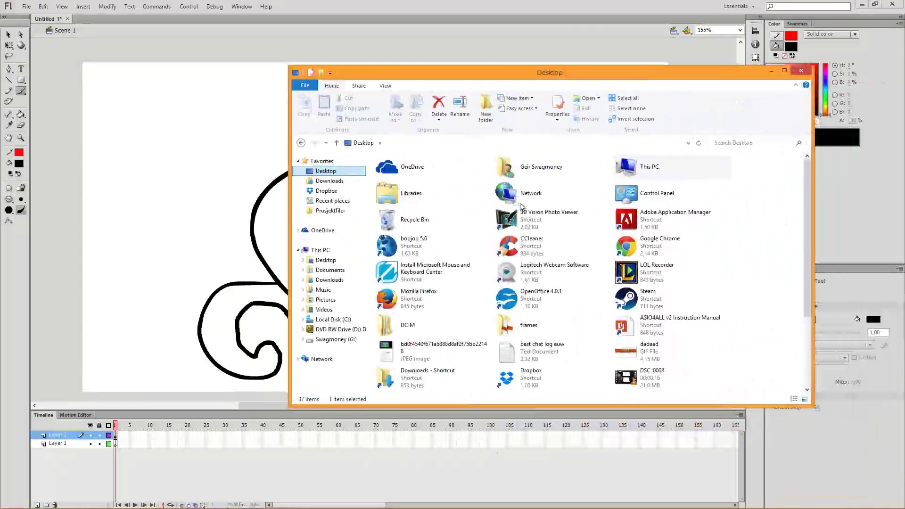
pyautogui.scroll(-2, 784, 301)
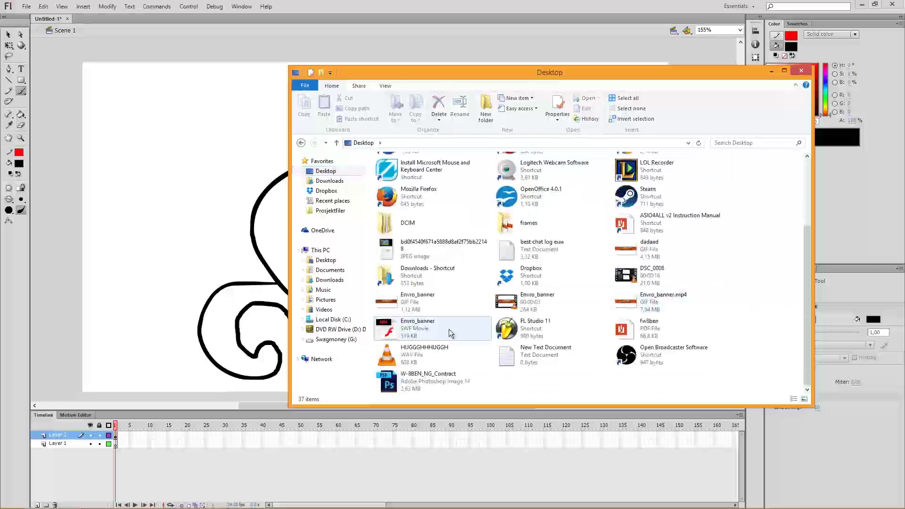
pyautogui.click(440, 359)
pyautogui.moveTo(421, 359); pyautogui.dragTo(845, 358)
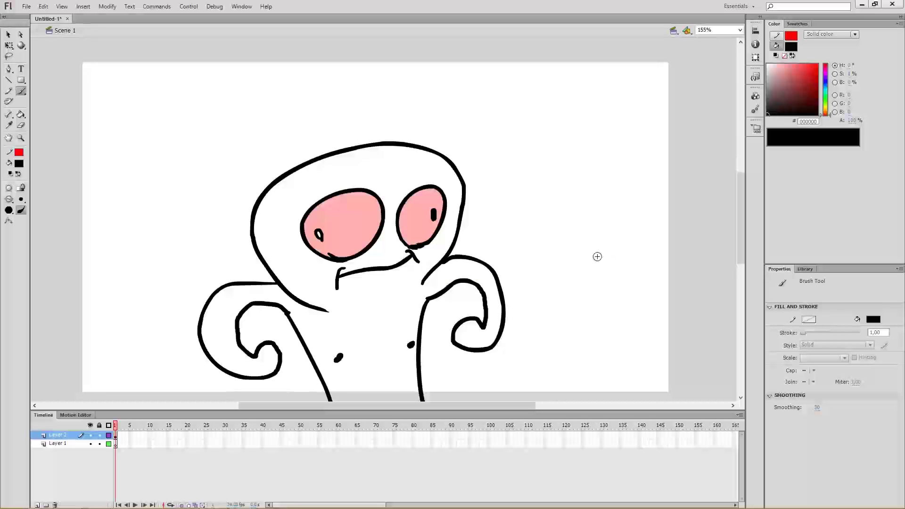
pyautogui.click(804, 270)
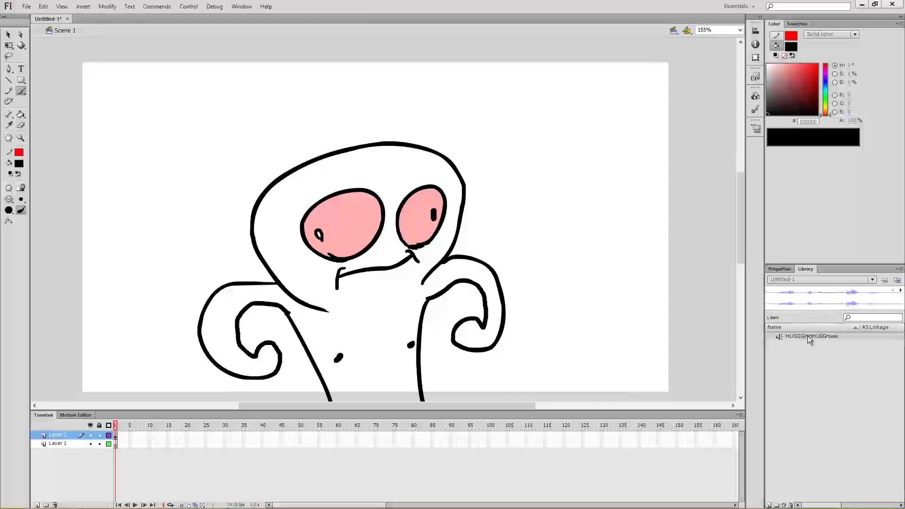
# Step: Delete the empty Layer 1 from the timeline
pyautogui.click(117, 444)
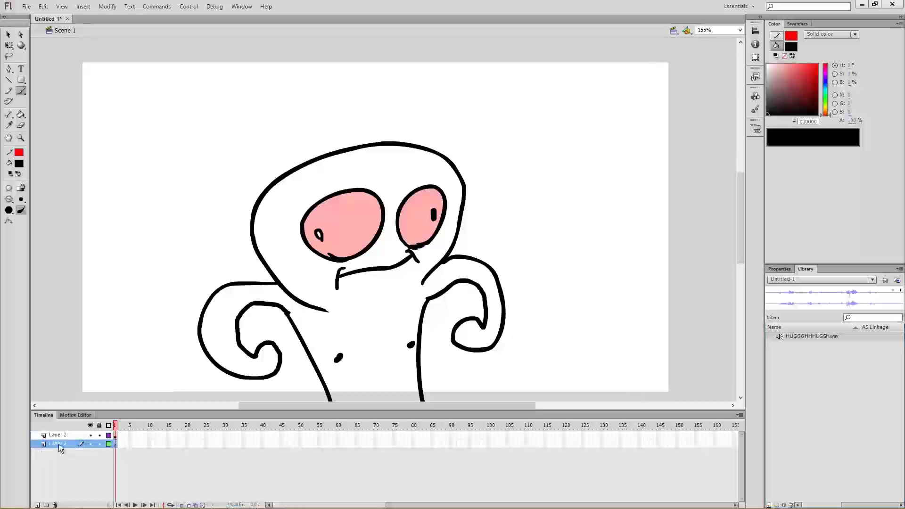
pyautogui.click(117, 437)
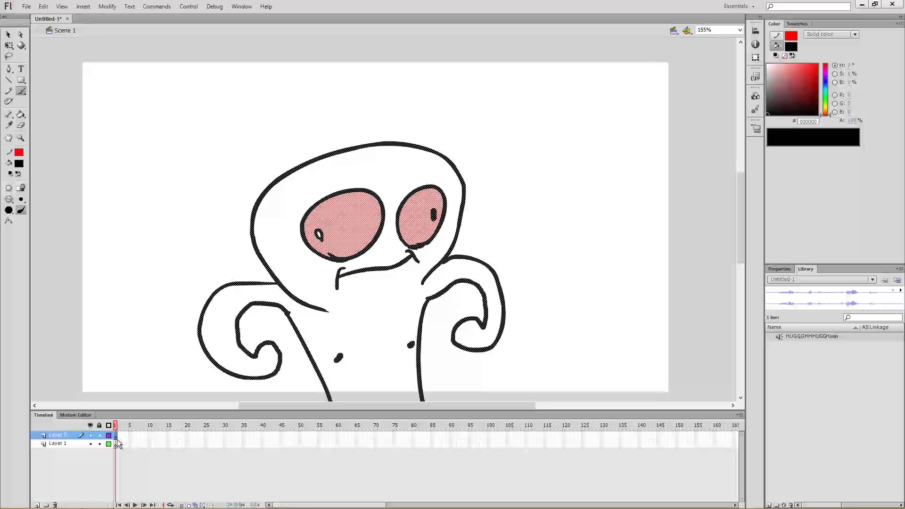
pyautogui.click(117, 445)
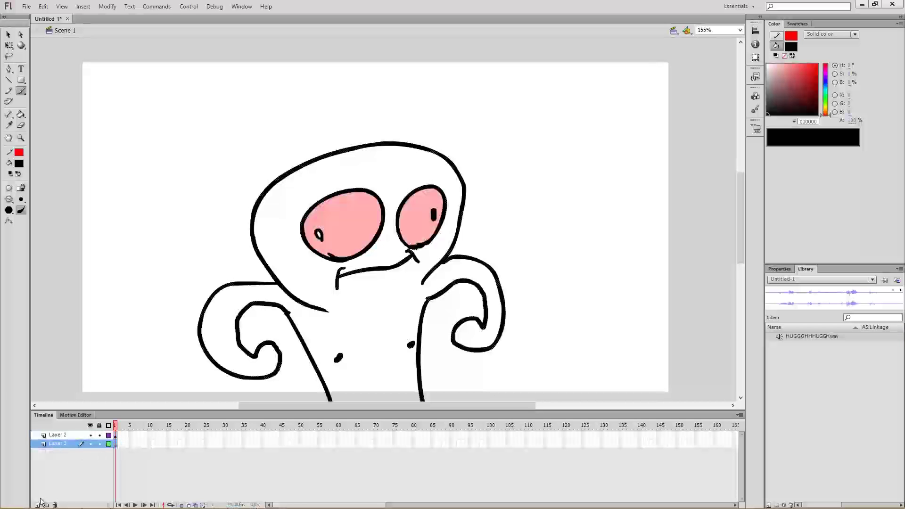
pyautogui.click(55, 503)
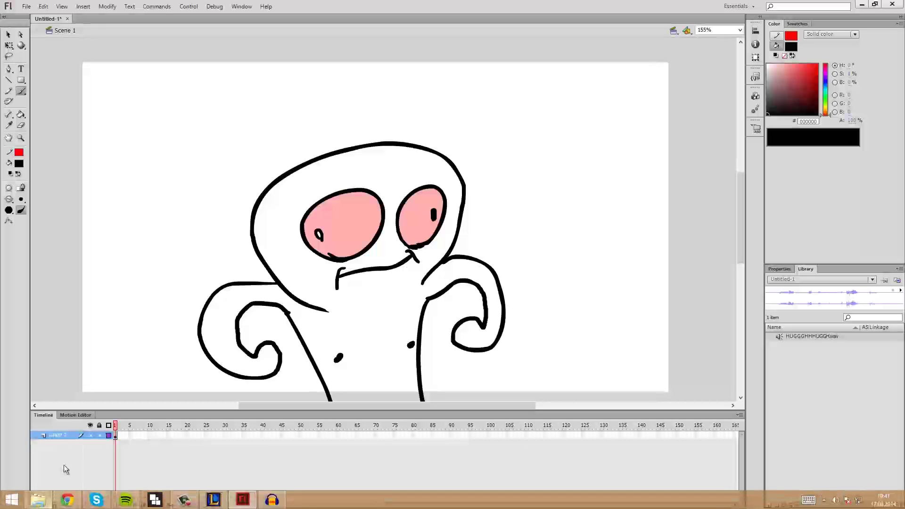
# Step: Add a new layer beneath Layer 2 and place the HUGGGHHHUGGH.wav sound from the library onto the stage
pyautogui.click(37, 504)
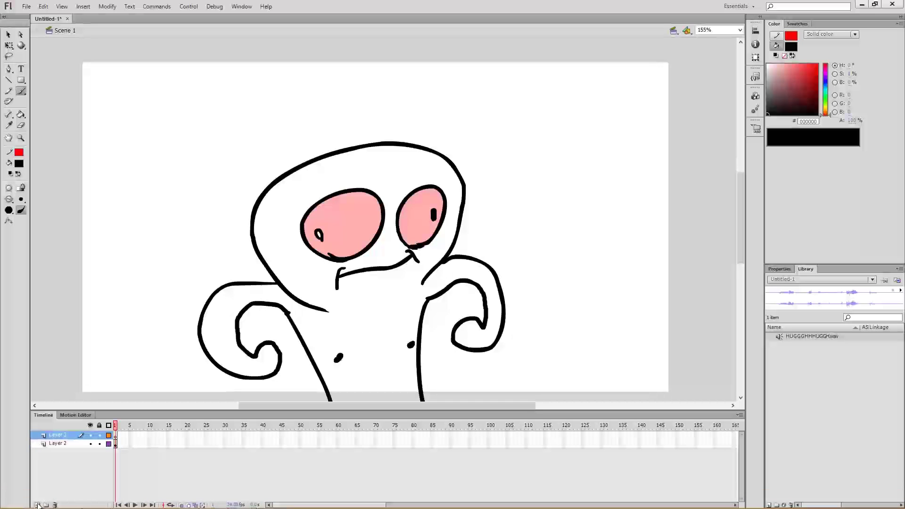
pyautogui.moveTo(61, 442); pyautogui.dragTo(79, 465)
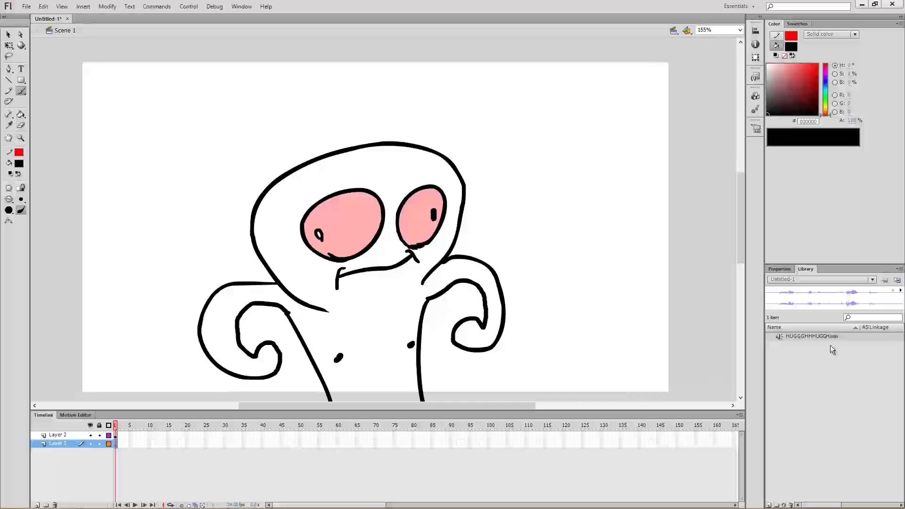
pyautogui.click(813, 333)
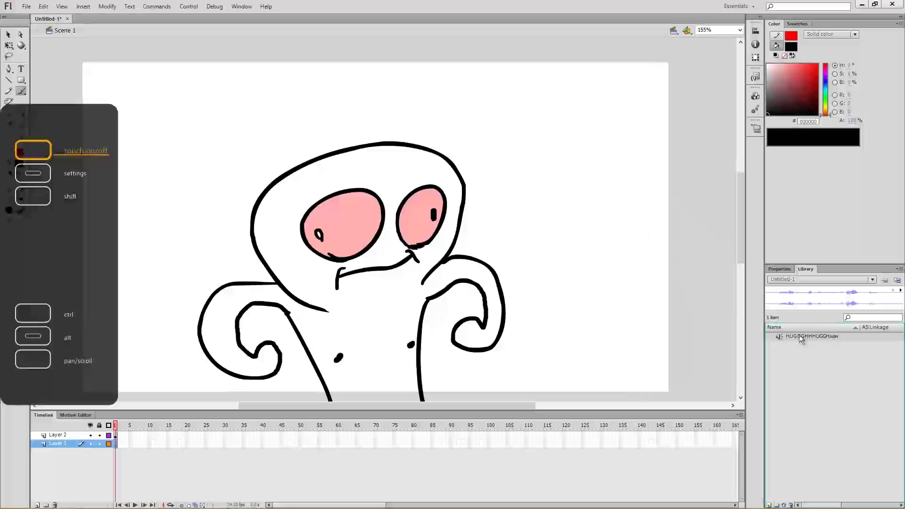
pyautogui.moveTo(706, 311); pyautogui.dragTo(542, 234)
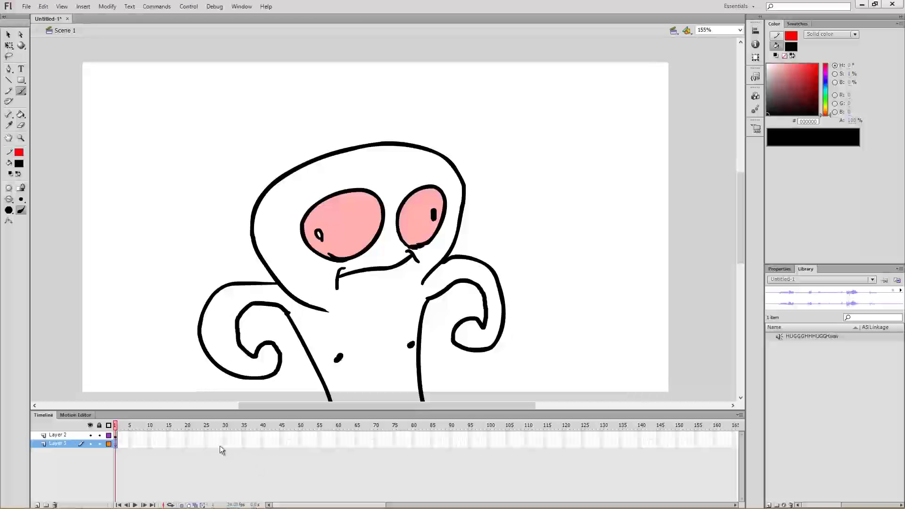
# Step: Extend Layer 3 with enough frames to show the whole sound waveform
pyautogui.moveTo(117, 443); pyautogui.dragTo(399, 444)
pyautogui.press('F6')
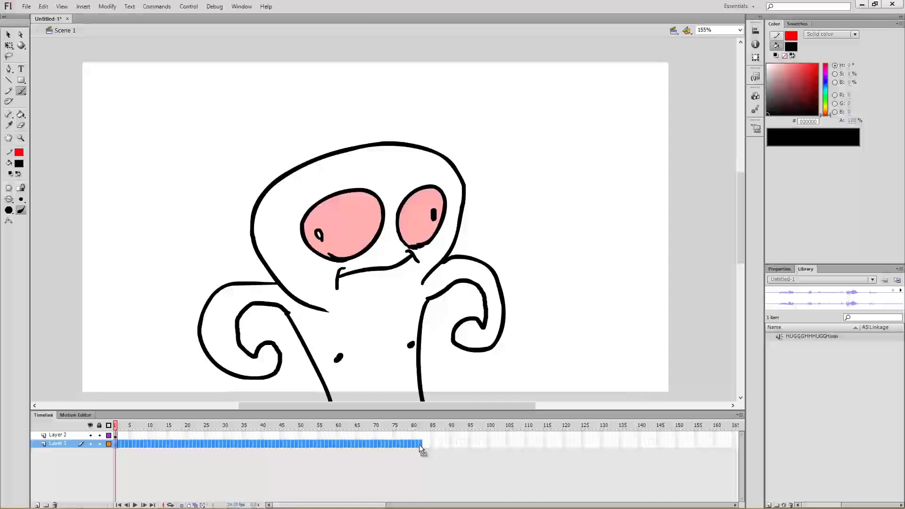
pyautogui.click(420, 445)
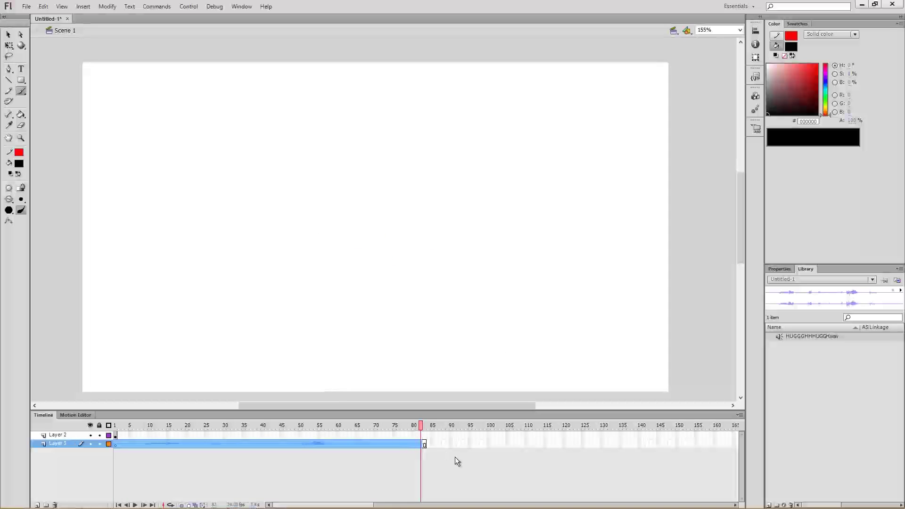
pyautogui.click(451, 445)
pyautogui.click(433, 443)
pyautogui.click(436, 444)
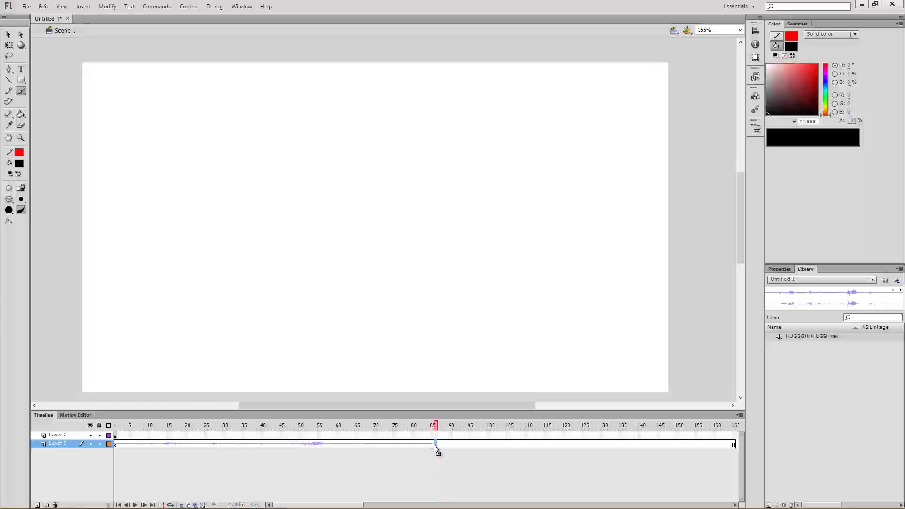
# Step: Remove the surplus Layer 3 frames after frame 84, past the end of the sound, and return to the first frame
pyautogui.moveTo(432, 444); pyautogui.dragTo(563, 446)
pyautogui.rightClick(567, 446)
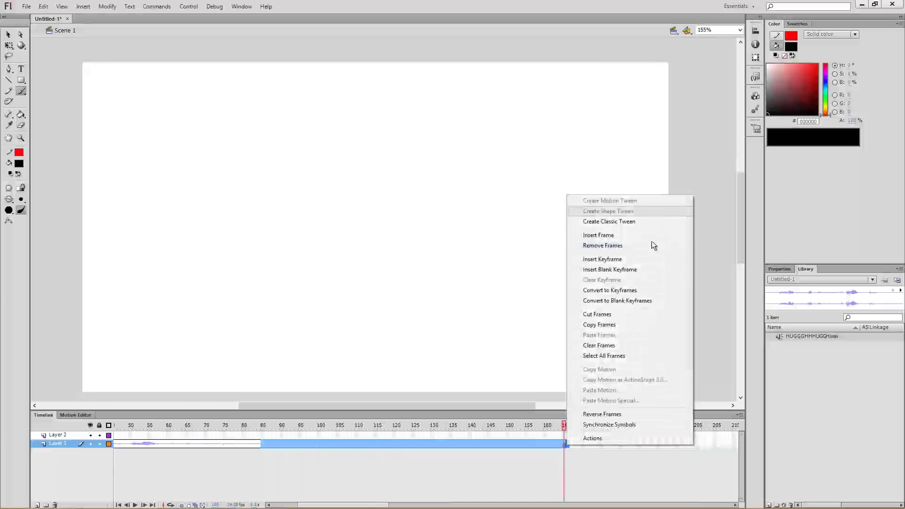
pyautogui.click(619, 247)
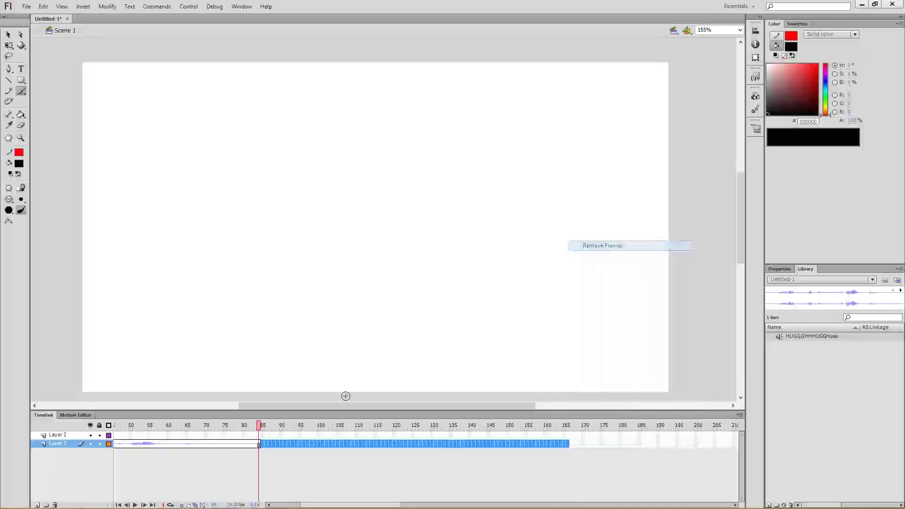
pyautogui.moveTo(208, 425); pyautogui.dragTo(38, 422)
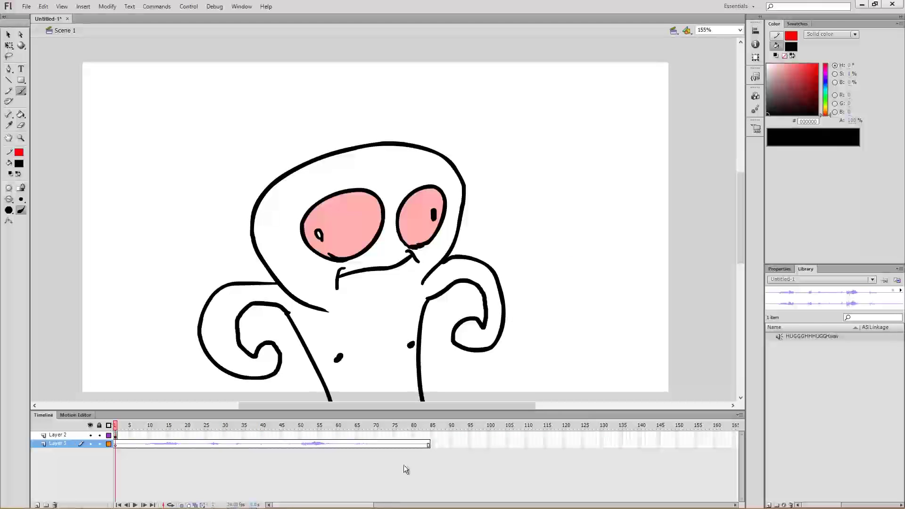
# Step: Extend the character drawing on Layer 2 to frame 84 and play the timeline with the sound
pyautogui.click(426, 436)
pyautogui.press('F5')
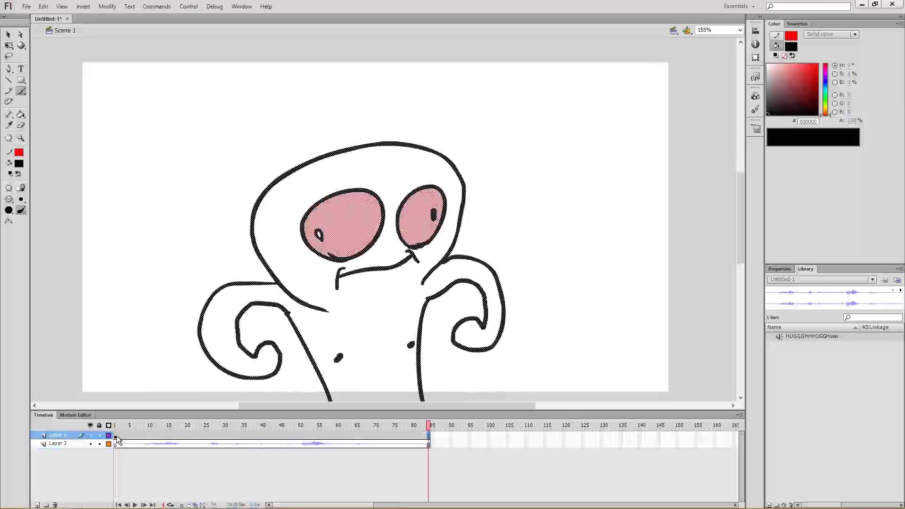
pyautogui.press('Return')
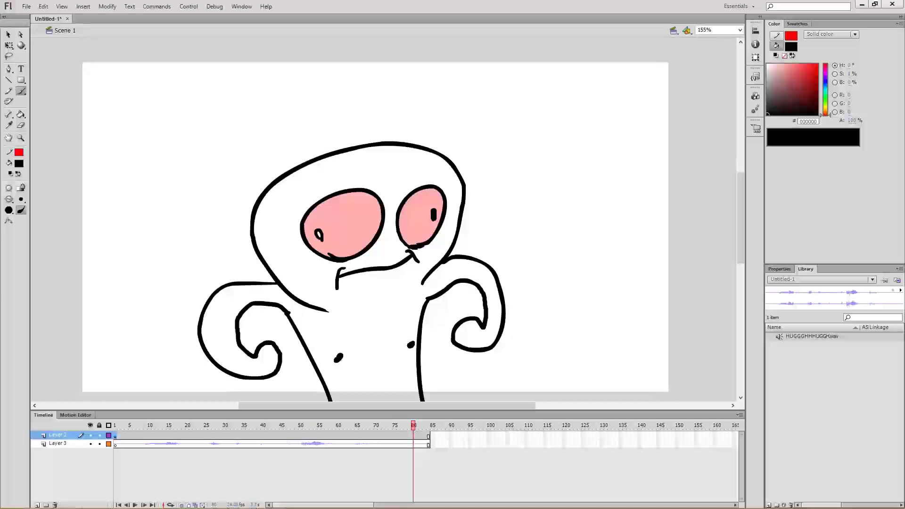
# Step: Adjust the playback volume of the Flash document Untitled-1 in the Windows Volume Mixer and close the mixer
pyautogui.click(840, 503)
pyautogui.click(833, 477)
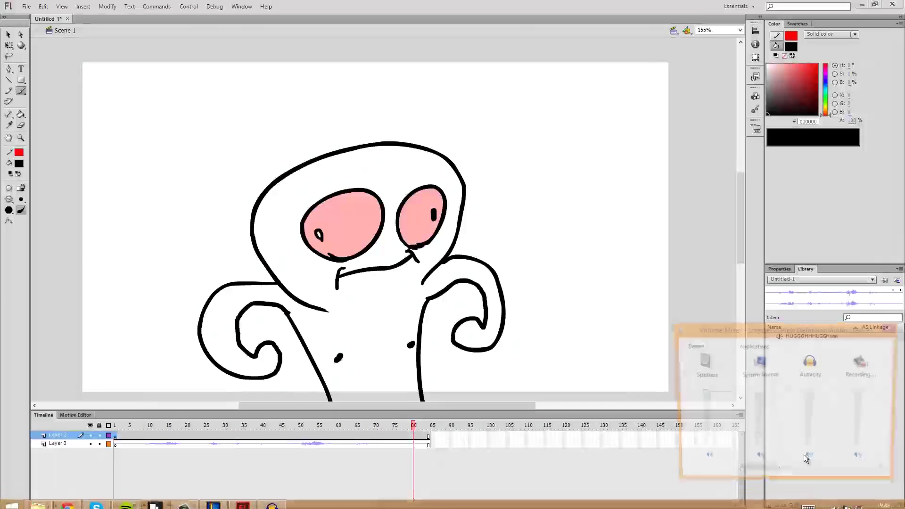
pyautogui.moveTo(788, 471); pyautogui.dragTo(868, 474)
pyautogui.moveTo(810, 433); pyautogui.dragTo(815, 408)
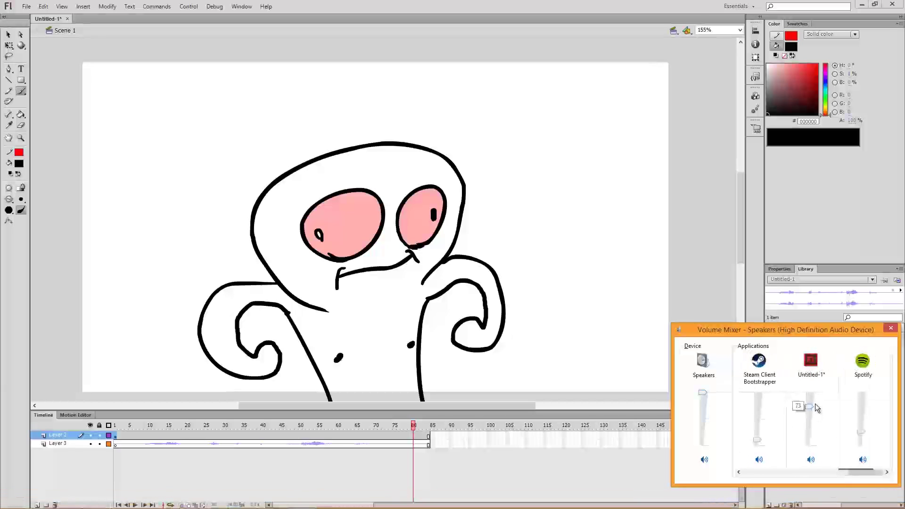
pyautogui.click(890, 329)
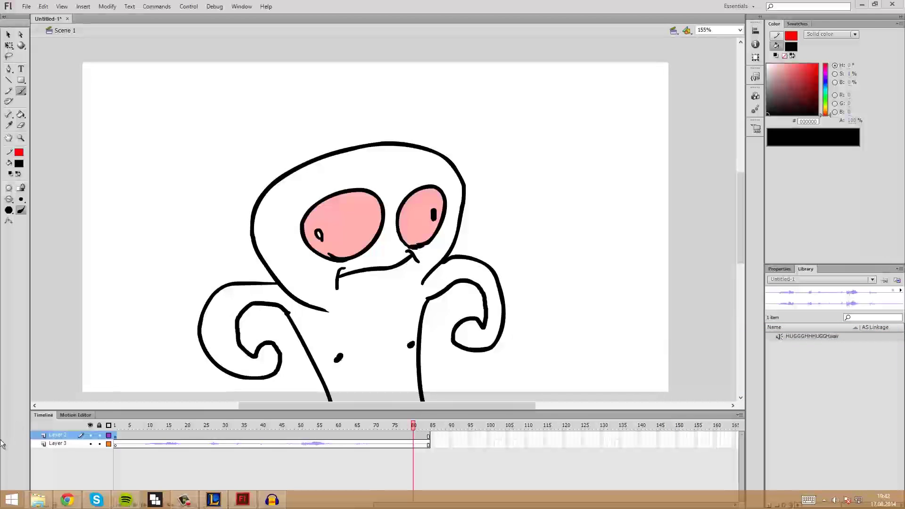
# Step: Show the frame properties of the sound on Layer 3, choose Stream as its sync and scrub the timeline
pyautogui.click(180, 443)
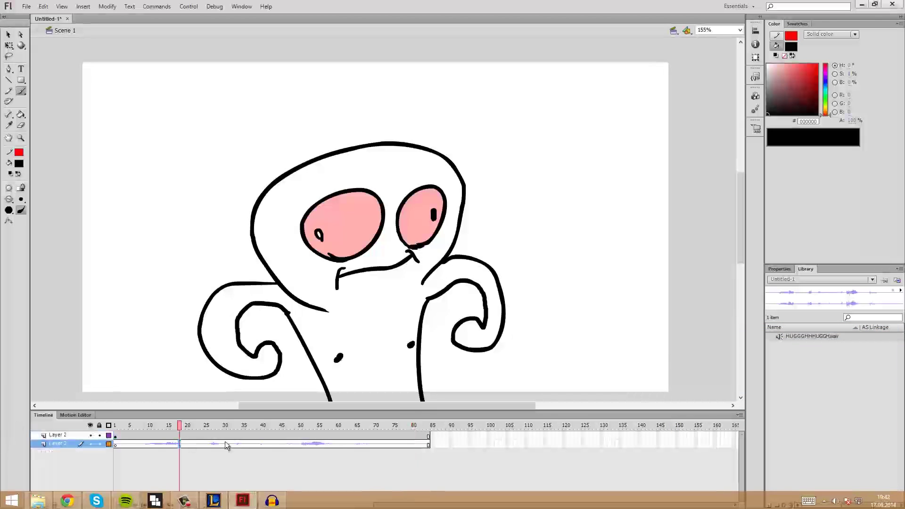
pyautogui.click(788, 270)
pyautogui.click(141, 443)
pyautogui.click(135, 446)
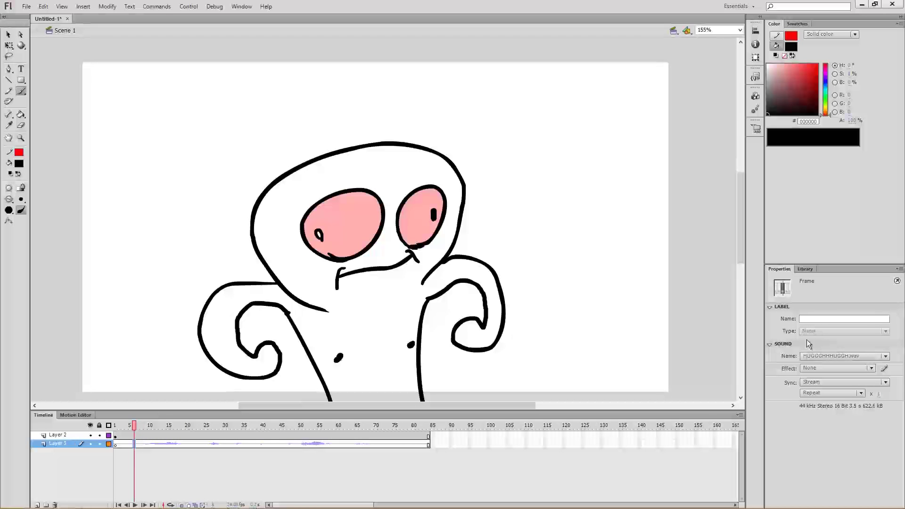
pyautogui.click(136, 445)
pyautogui.click(149, 444)
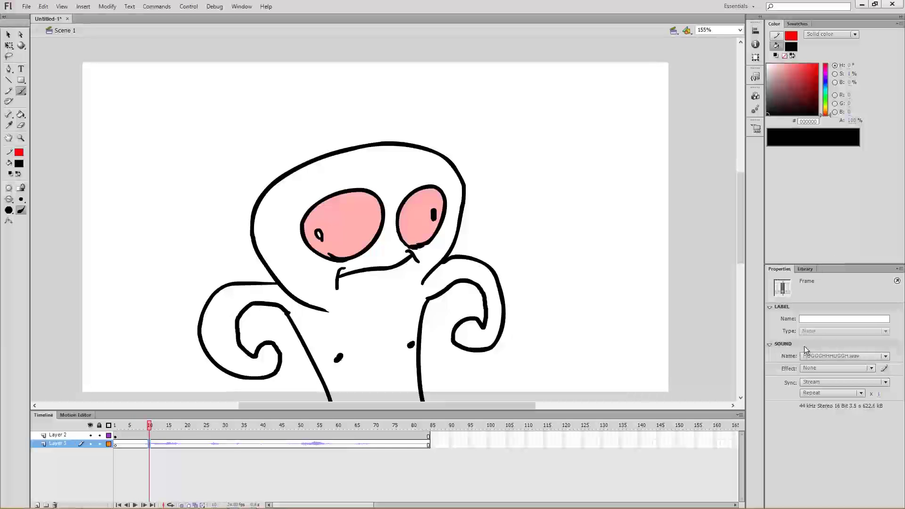
pyautogui.click(815, 383)
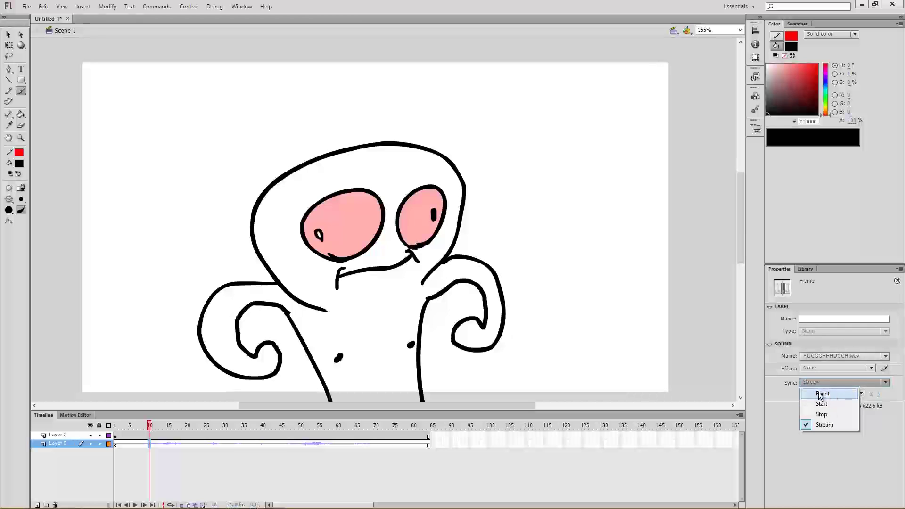
pyautogui.click(820, 425)
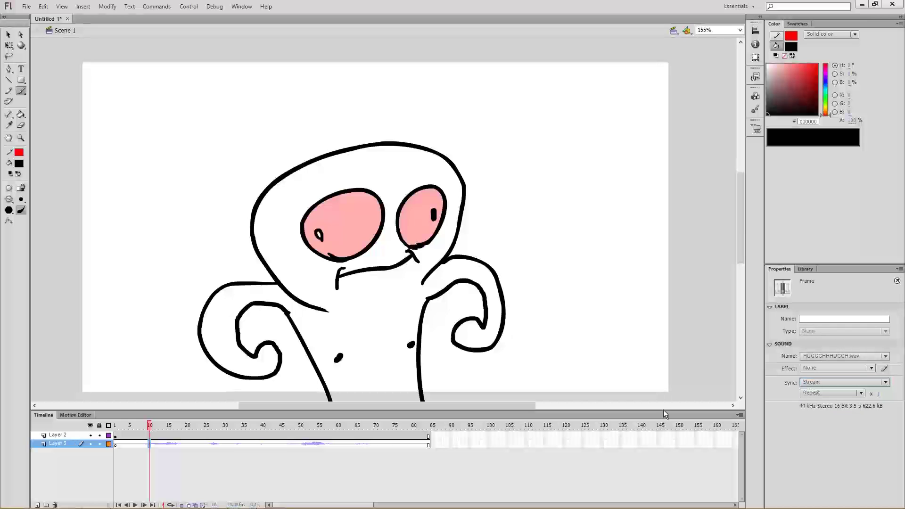
pyautogui.moveTo(143, 430)
pyautogui.mouseDown()
pyautogui.moveTo(214, 432)
pyautogui.moveTo(149, 430)
pyautogui.mouseUp()
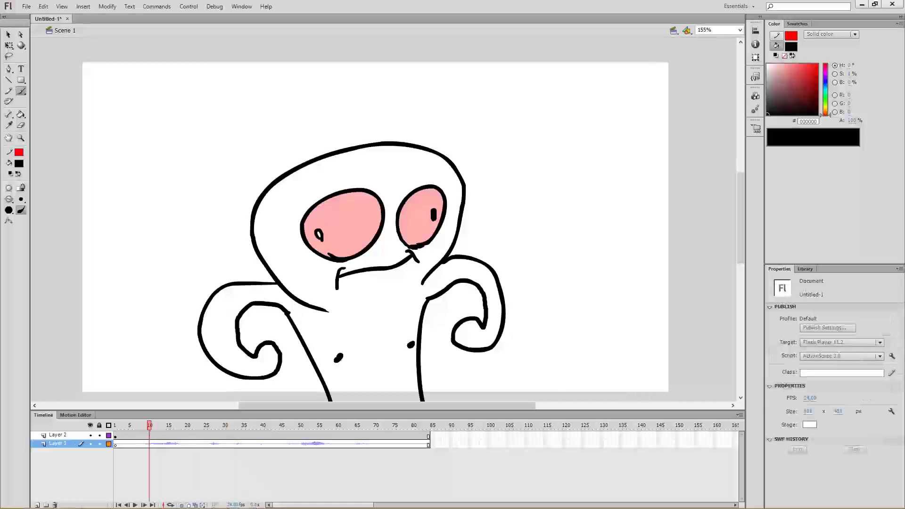
# Step: Switch the Layer 3 sound's sync to Event and test it by playing and scrubbing the timeline
pyautogui.click(228, 444)
pyautogui.click(835, 386)
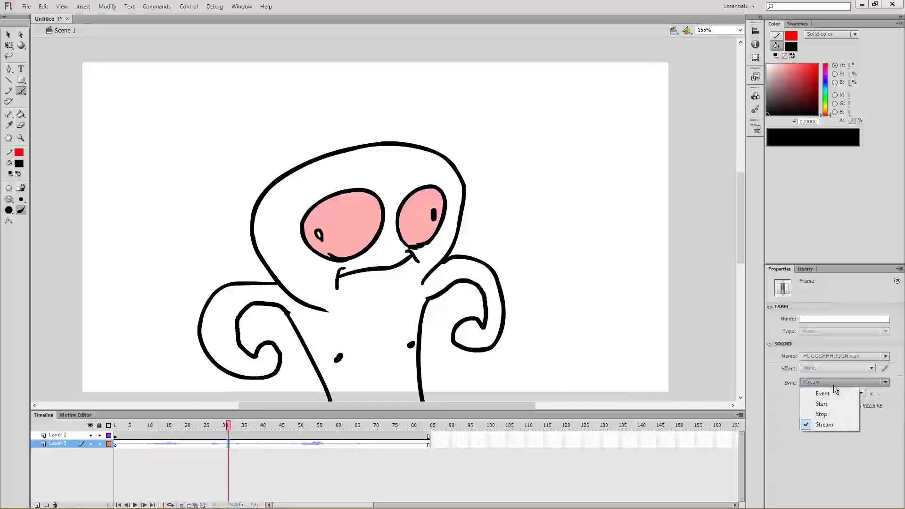
pyautogui.click(831, 396)
pyautogui.click(168, 425)
pyautogui.press('Return')
pyautogui.moveTo(223, 425)
pyautogui.mouseDown()
pyautogui.moveTo(116, 428)
pyautogui.moveTo(215, 429)
pyautogui.mouseUp()
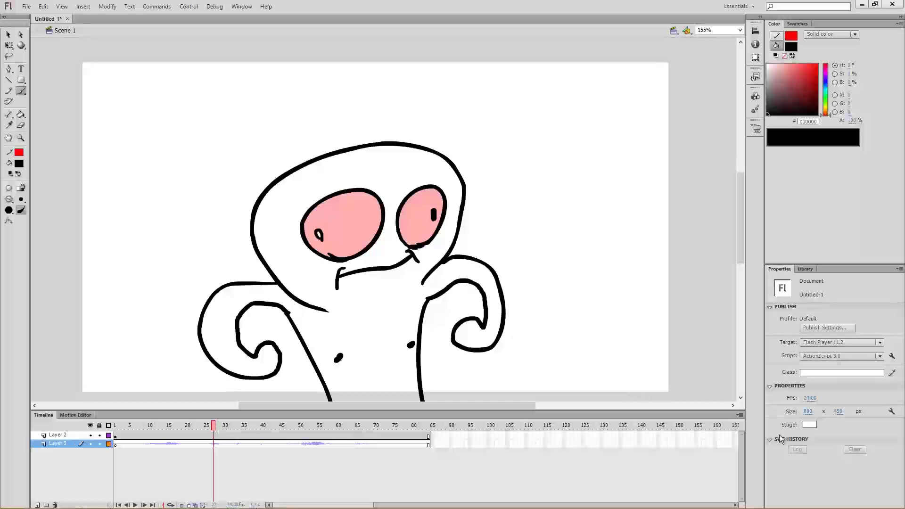
# Step: Set the Layer 3 sound's sync back to Stream and scrub from the first frame to the start of the voice
pyautogui.click(296, 443)
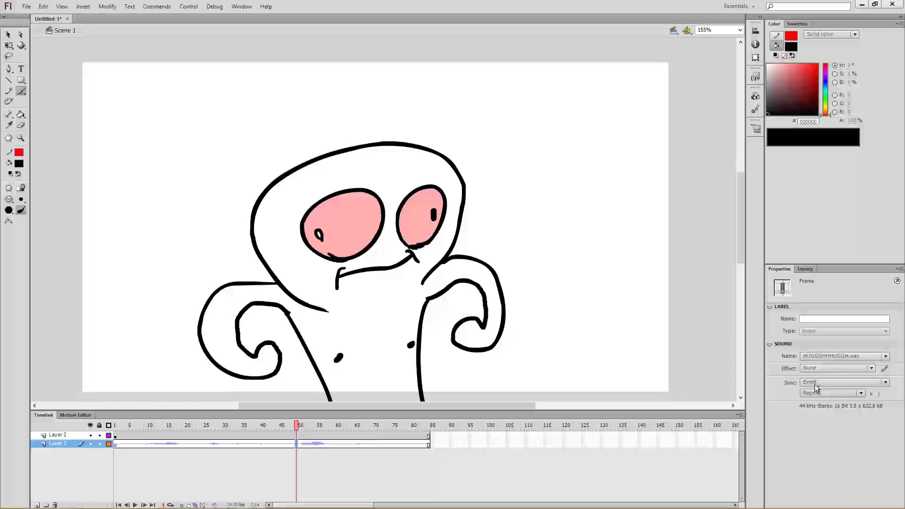
pyautogui.click(843, 382)
pyautogui.click(825, 424)
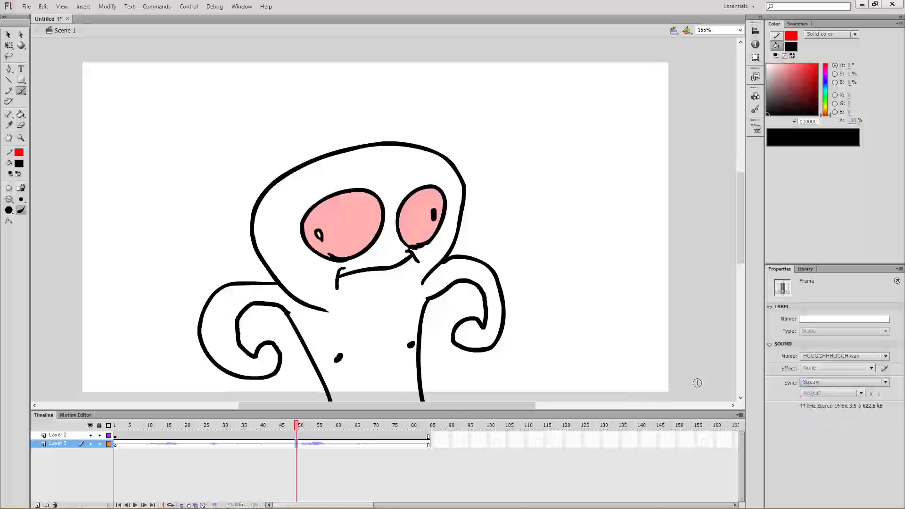
pyautogui.click(182, 441)
pyautogui.click(116, 425)
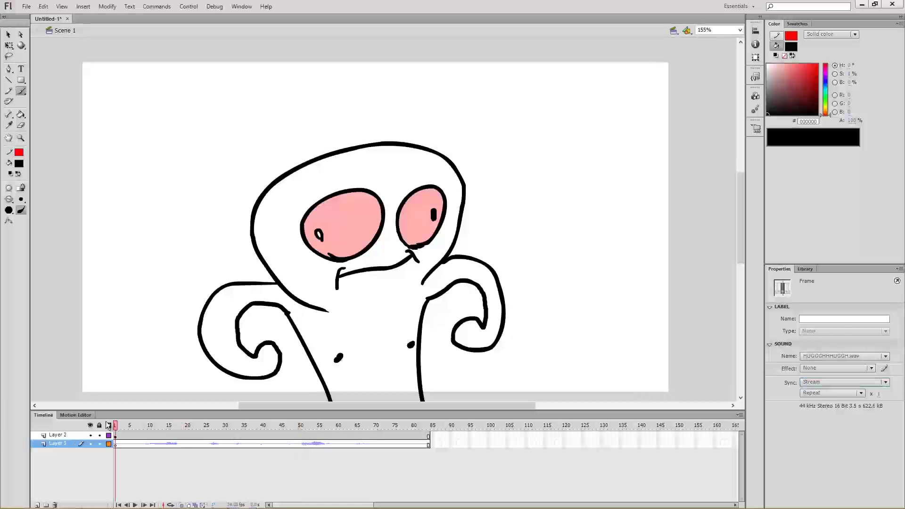
pyautogui.moveTo(119, 431); pyautogui.dragTo(139, 434)
# Step: Insert a blank keyframe at frame 10 of Layer 2 and turn on onion skinning
pyautogui.click(148, 436)
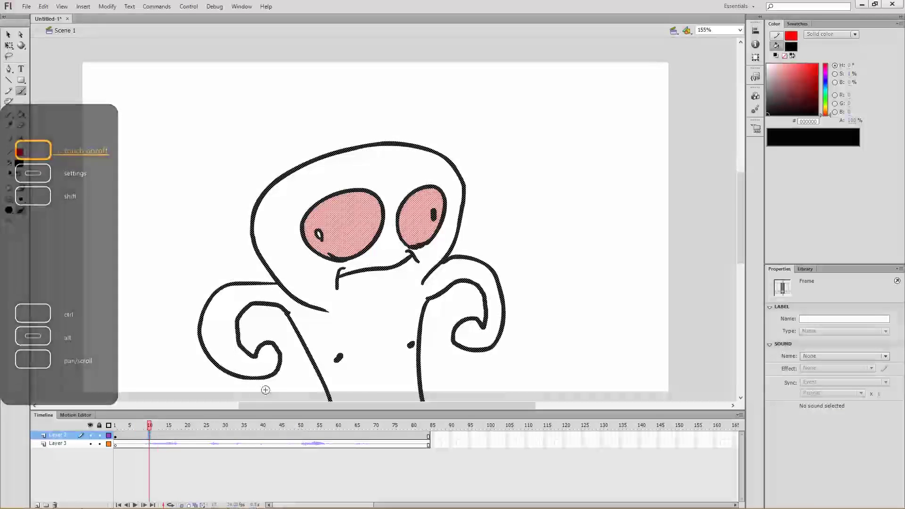
pyautogui.press('F7')
pyautogui.click(182, 504)
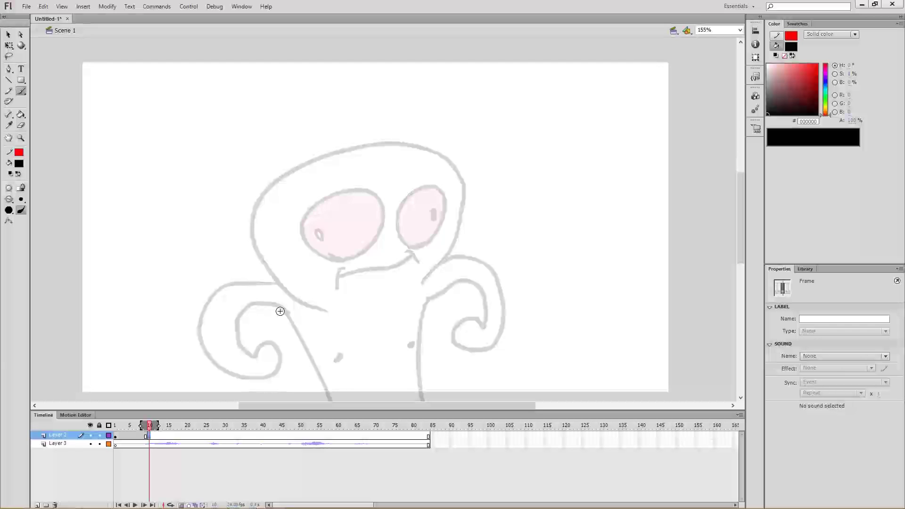
# Step: Draw two wide-open eyes with small pupils at frame 10, shifted slightly outward from the onion-skinned ones
pyautogui.moveTo(325, 257)
pyautogui.mouseDown()
pyautogui.moveTo(304, 218)
pyautogui.moveTo(353, 188)
pyautogui.moveTo(357, 222)
pyautogui.moveTo(302, 249)
pyautogui.moveTo(342, 199)
pyautogui.moveTo(383, 238)
pyautogui.moveTo(351, 272)
pyautogui.moveTo(315, 265)
pyautogui.mouseUp()
pyautogui.hotkey('ctrl', 'z')
pyautogui.moveTo(421, 251)
pyautogui.mouseDown()
pyautogui.moveTo(451, 198)
pyautogui.moveTo(430, 251)
pyautogui.moveTo(417, 246)
pyautogui.mouseUp()
pyautogui.moveTo(304, 242); pyautogui.dragTo(302, 248)
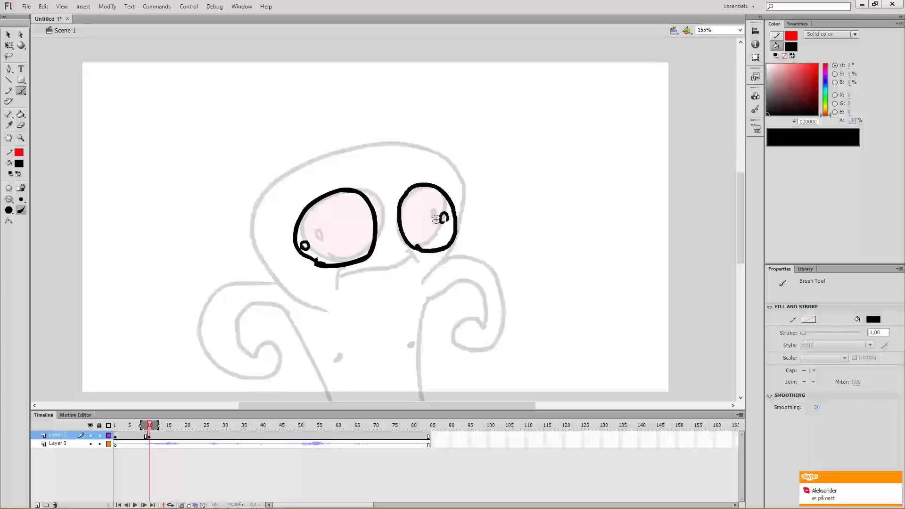
# Step: Draw an open mouth with an upper row of teeth below the eyes and fill its inside black
pyautogui.moveTo(336, 295)
pyautogui.mouseDown()
pyautogui.moveTo(421, 270)
pyautogui.moveTo(422, 291)
pyautogui.moveTo(360, 313)
pyautogui.moveTo(345, 307)
pyautogui.moveTo(346, 288)
pyautogui.moveTo(393, 288)
pyautogui.moveTo(412, 281)
pyautogui.moveTo(404, 263)
pyautogui.mouseUp()
pyautogui.press('k')
pyautogui.click(392, 278)
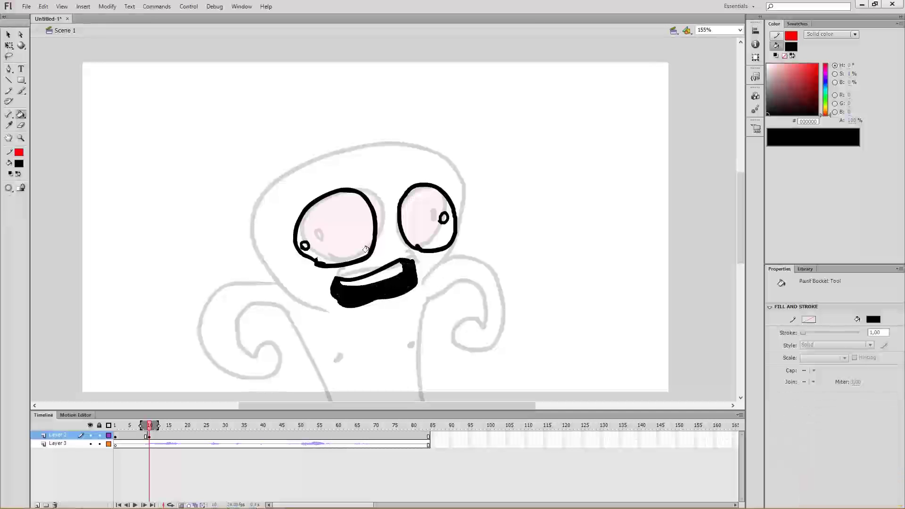
# Step: Draw the head outline, both curled arms, the torso sides and the chest dots, following the onion-skinned pose with slight shifts
pyautogui.press('b')
pyautogui.moveTo(324, 312)
pyautogui.mouseDown()
pyautogui.moveTo(278, 281)
pyautogui.moveTo(259, 239)
pyautogui.moveTo(273, 198)
pyautogui.moveTo(343, 159)
pyautogui.moveTo(400, 143)
pyautogui.moveTo(461, 166)
pyautogui.moveTo(471, 193)
pyautogui.moveTo(472, 238)
pyautogui.moveTo(425, 282)
pyautogui.mouseUp()
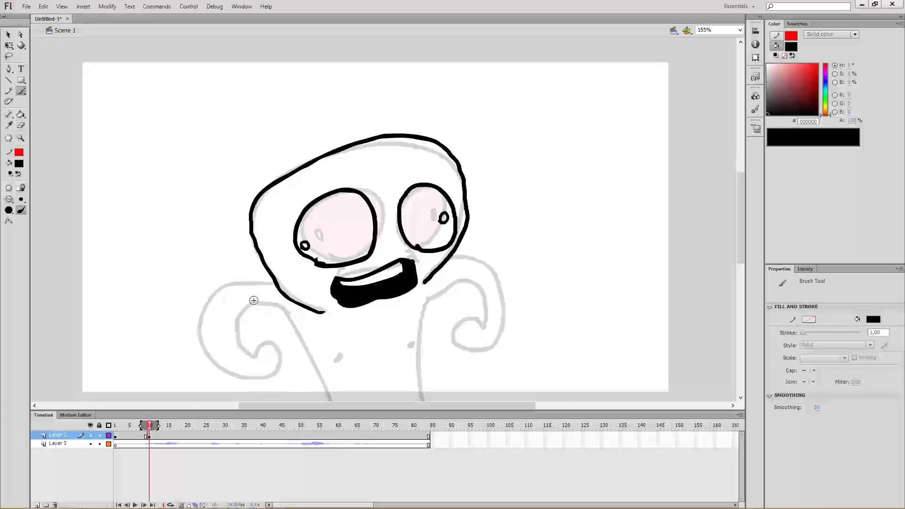
pyautogui.moveTo(278, 285)
pyautogui.mouseDown()
pyautogui.moveTo(219, 349)
pyautogui.moveTo(256, 324)
pyautogui.mouseUp()
pyautogui.hotkey('ctrl', 'z')
pyautogui.moveTo(275, 284)
pyautogui.mouseDown()
pyautogui.moveTo(205, 326)
pyautogui.moveTo(283, 372)
pyautogui.moveTo(242, 339)
pyautogui.moveTo(302, 322)
pyautogui.moveTo(343, 400)
pyautogui.mouseUp()
pyautogui.moveTo(426, 401)
pyautogui.mouseDown()
pyautogui.moveTo(425, 316)
pyautogui.moveTo(457, 282)
pyautogui.mouseUp()
pyautogui.moveTo(484, 321)
pyautogui.mouseDown()
pyautogui.moveTo(470, 362)
pyautogui.moveTo(503, 339)
pyautogui.moveTo(506, 298)
pyautogui.moveTo(479, 270)
pyautogui.moveTo(445, 262)
pyautogui.mouseUp()
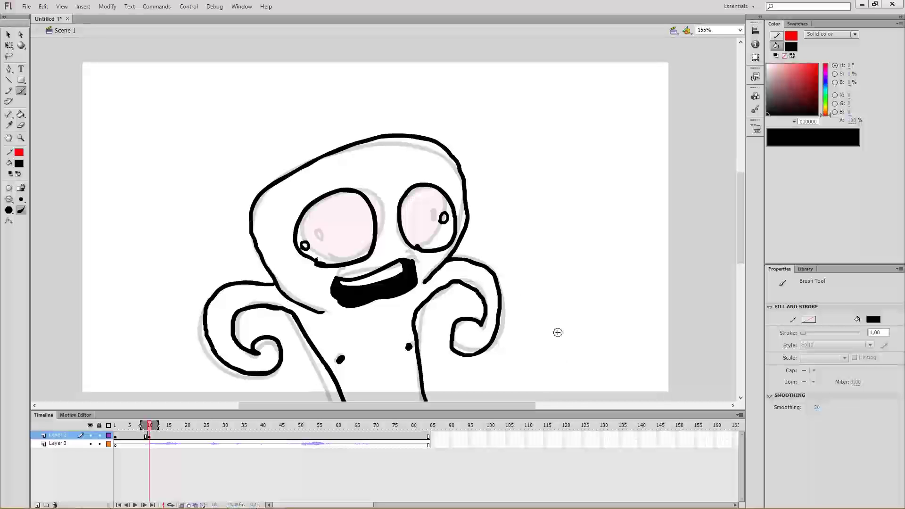
# Step: Fill both eyes at frame 10 with the pink #FFAFAF sampled from the first pose, and return to a black brush
pyautogui.press('v')
pyautogui.press('i')
pyautogui.click(353, 214)
pyautogui.press('.')
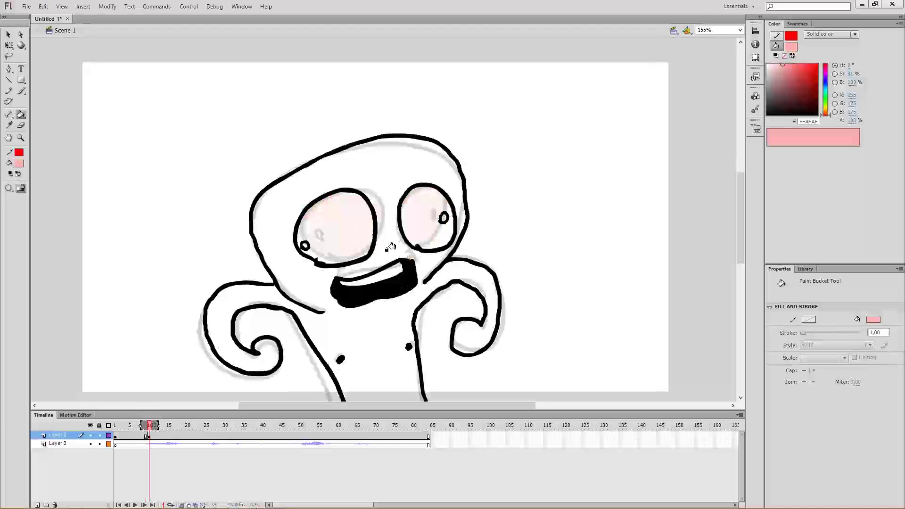
pyautogui.press('.')
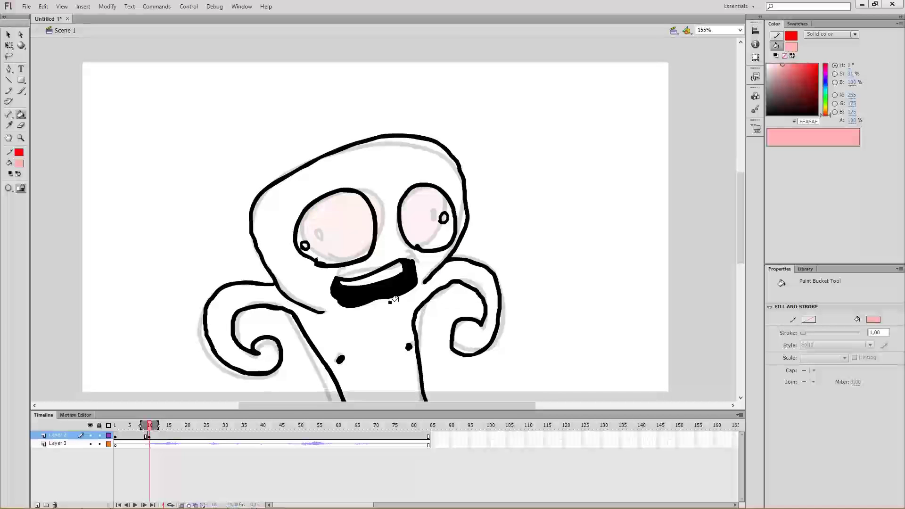
pyautogui.press('.')
pyautogui.press('.')
pyautogui.press(',')
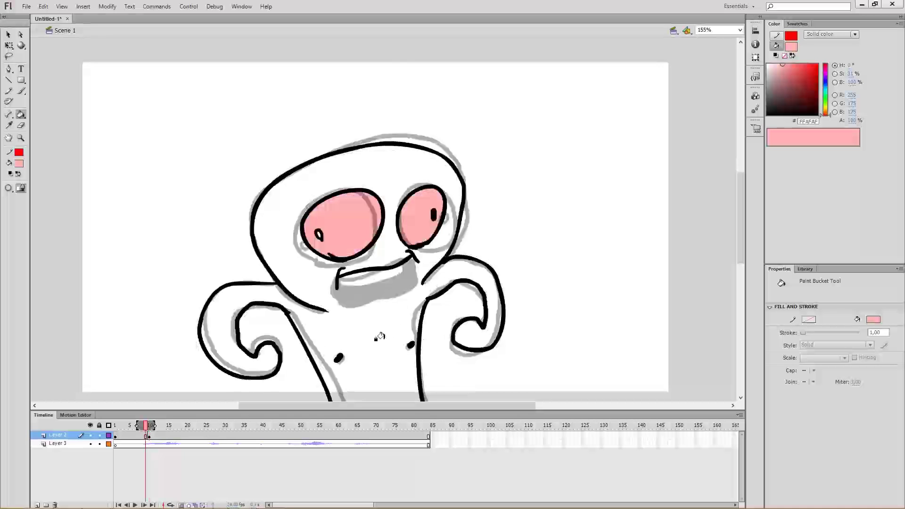
pyautogui.press('.')
pyautogui.click(340, 235)
pyautogui.click(448, 209)
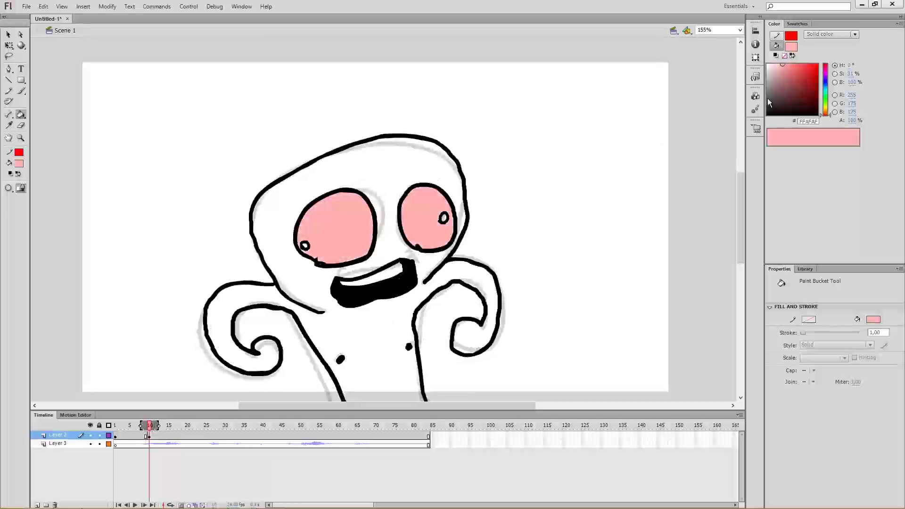
pyautogui.click(786, 114)
pyautogui.press('b')
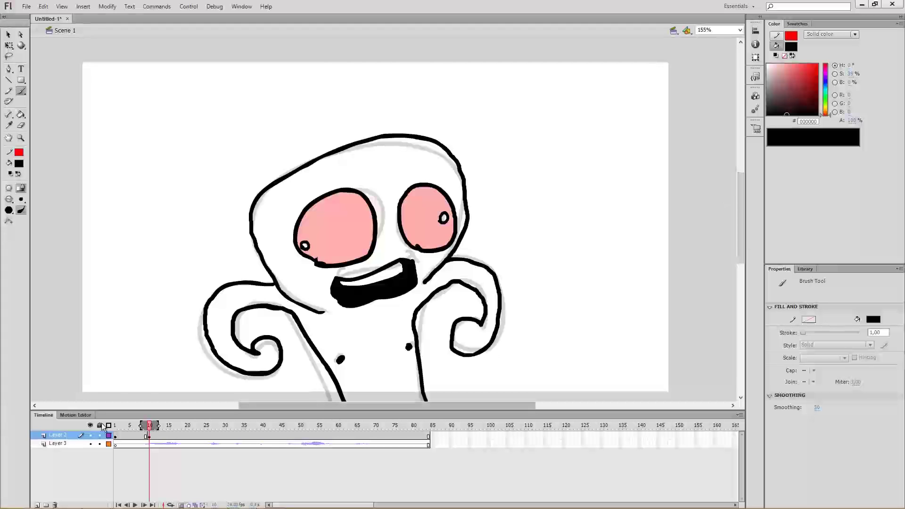
# Step: Play the timeline to check the new pose against the sound, and select frame 18 of Layer 2
pyautogui.press('Return')
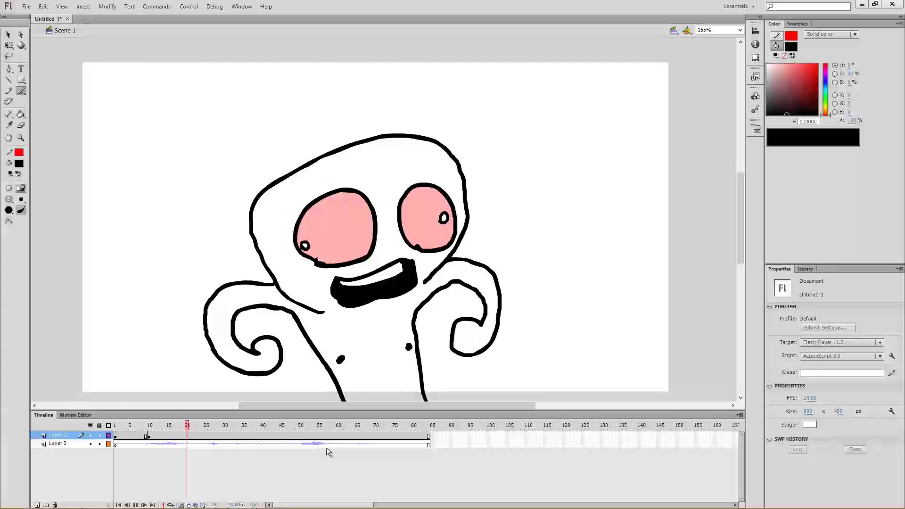
pyautogui.press('Return')
pyautogui.click(179, 432)
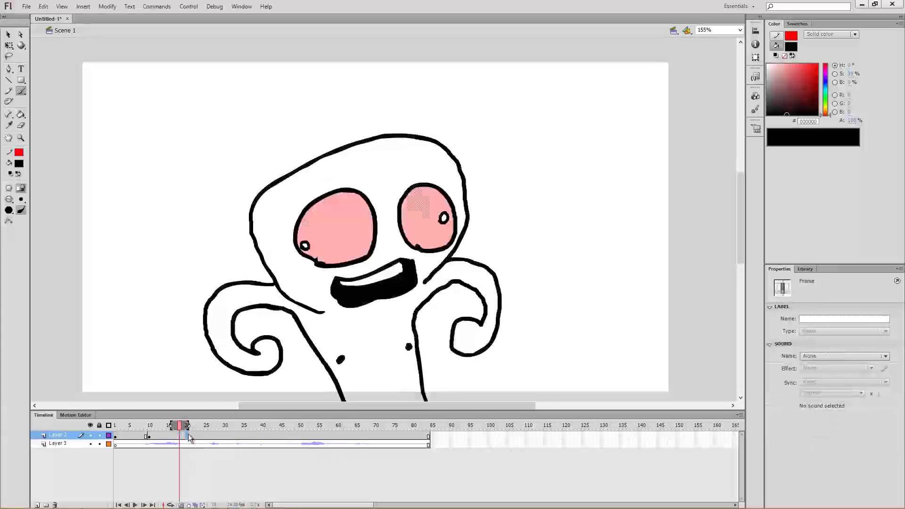
# Step: Add keyframes at frames 20 and 26 of Layer 2, pasting the copied open-mouth pose in place at frame 26
pyautogui.click(188, 434)
pyautogui.click(179, 435)
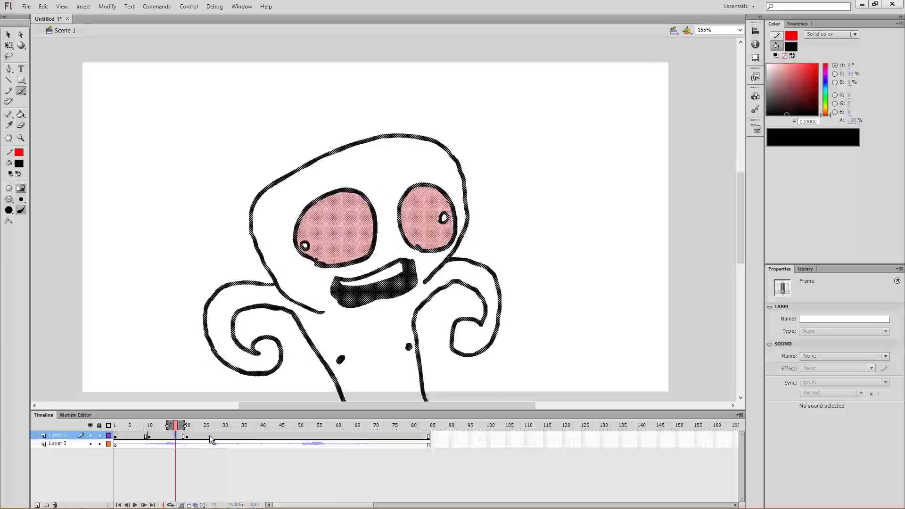
pyautogui.click(208, 434)
pyautogui.hotkey('ctrl', 'shift', 'v')
# Step: Flip back and forth between the frames around the new keyframe and play the timeline to compare the poses with the sound
pyautogui.press(',')
pyautogui.press(',')
pyautogui.press('.')
pyautogui.press('.')
pyautogui.press(',')
pyautogui.press('.')
pyautogui.press(',')
pyautogui.press('.')
pyautogui.press('Return')
# Step: Insert a blank keyframe at frame 67 of Layer 2 and paste the closed-mouth pose in place there
pyautogui.click(357, 442)
pyautogui.press('F7')
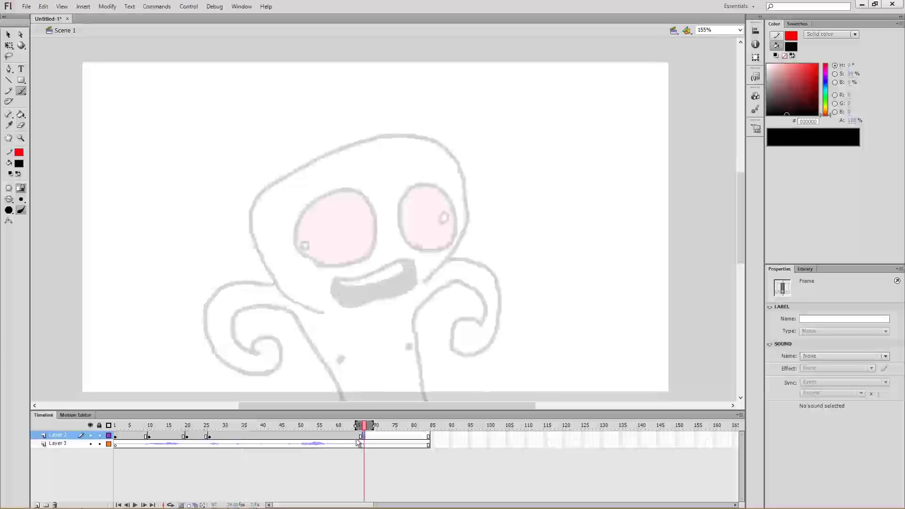
pyautogui.hotkey('ctrl', 'shift', 'v')
# Step: Play the animation to its end and again from frame 1 to check the lip-sync, and return to frame 1
pyautogui.press('Return')
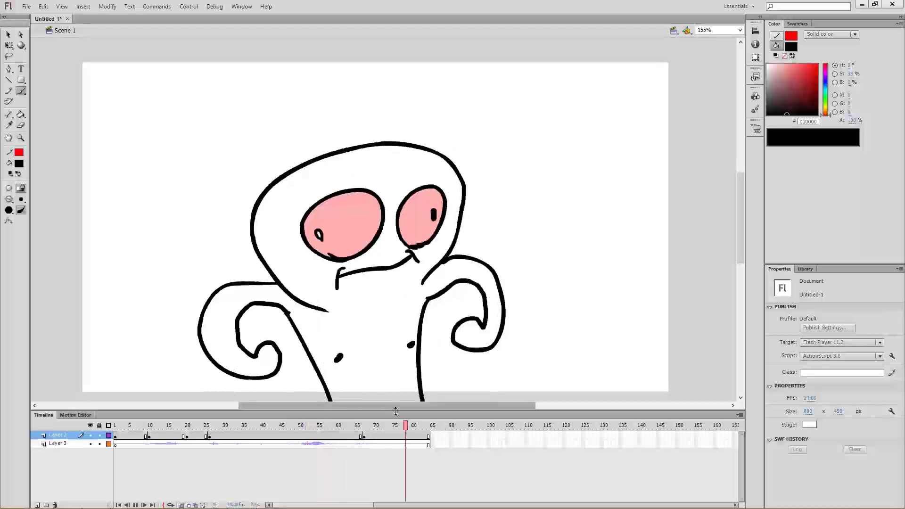
pyautogui.click(115, 425)
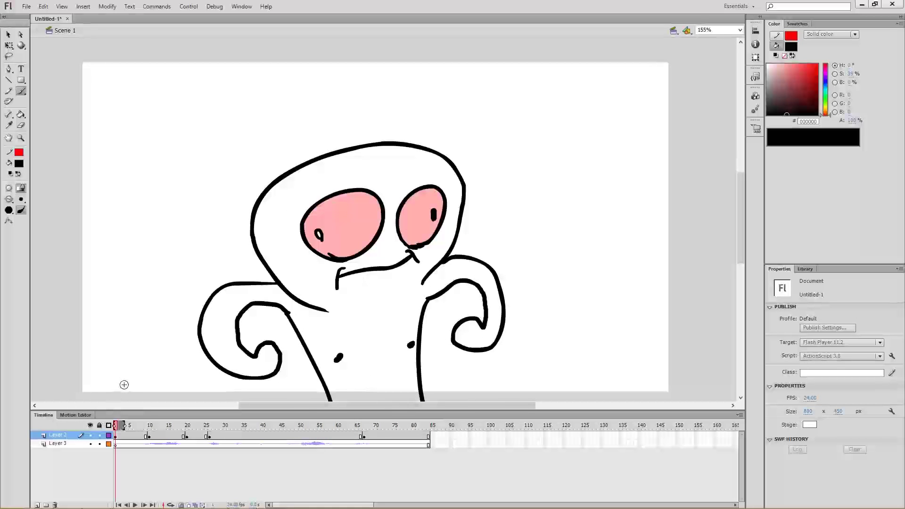
pyautogui.press('Return')
pyautogui.click(115, 425)
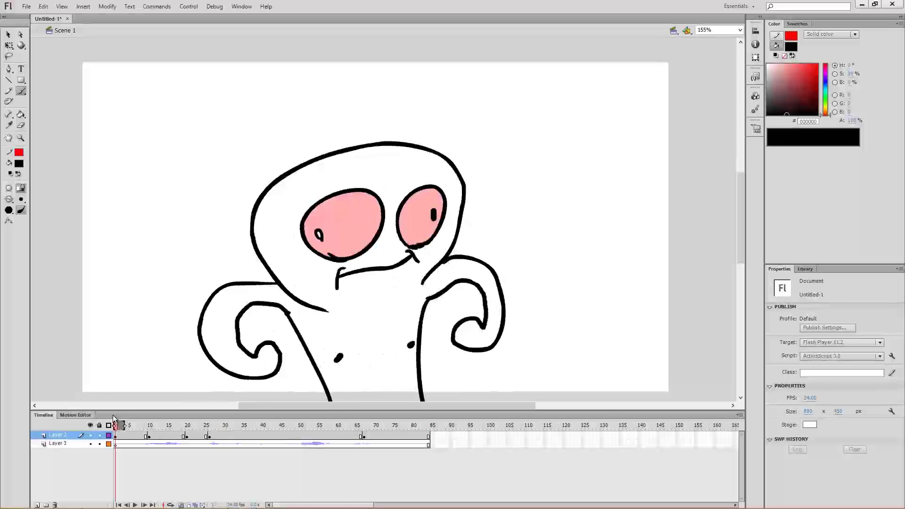
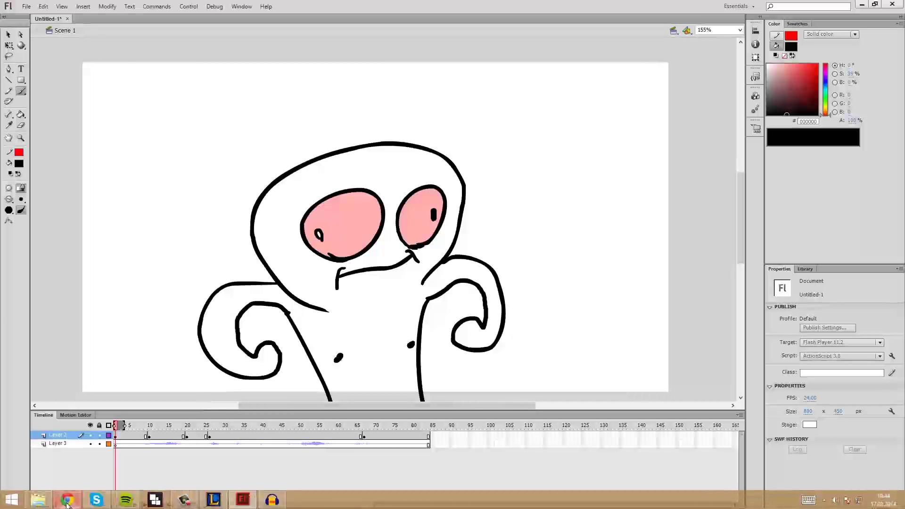
# Step: Switch to Chrome, browse the EricArchive uploads on YouTube, open the "Winner Winner!" music video and pause it
pyautogui.click(71, 504)
pyautogui.scroll(3, 263, 155)
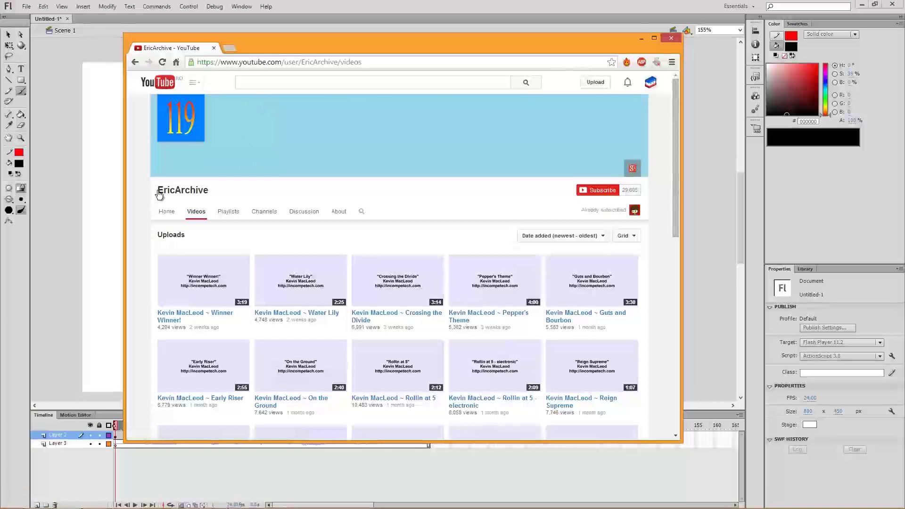
pyautogui.scroll(-2, 237, 188)
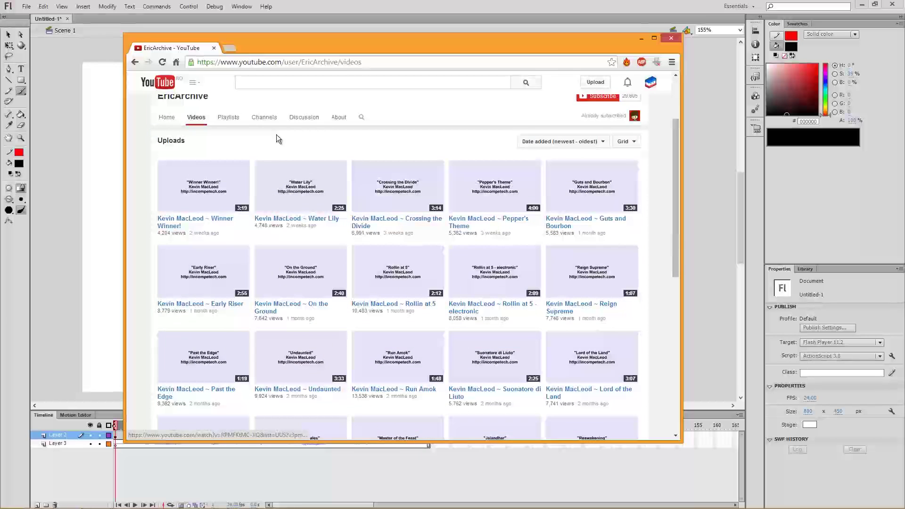
pyautogui.scroll(1, 283, 141)
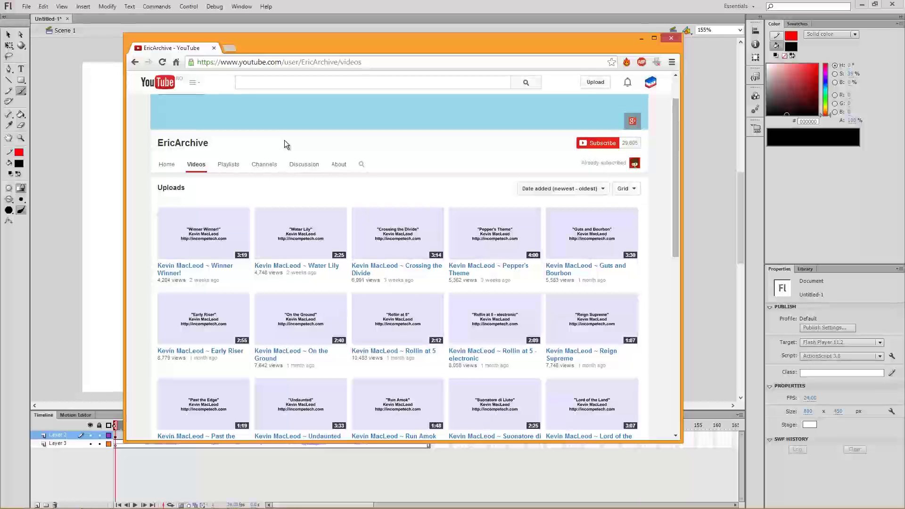
pyautogui.click(210, 251)
pyautogui.click(213, 278)
pyautogui.click(233, 244)
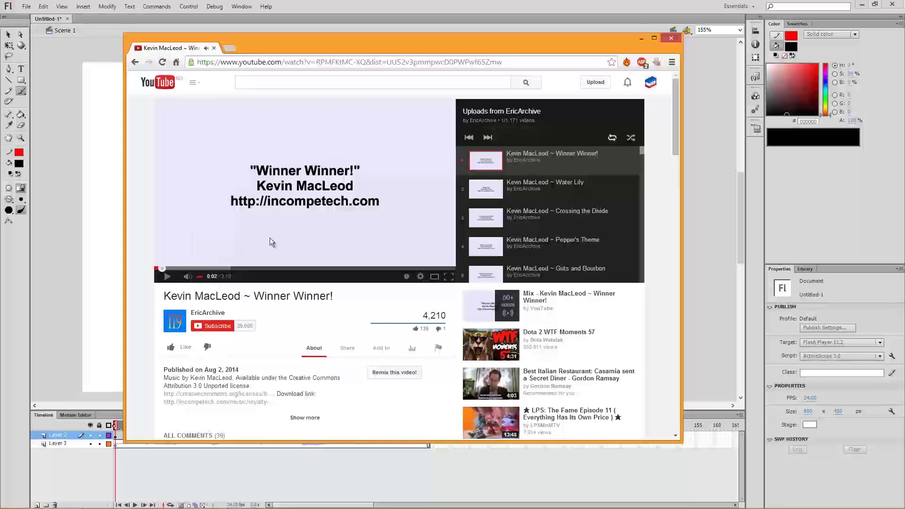
# Step: Expand the video's description and download Winner Winner.mp3 from its incompetech download link
pyautogui.scroll(-2, 297, 274)
pyautogui.click(306, 324)
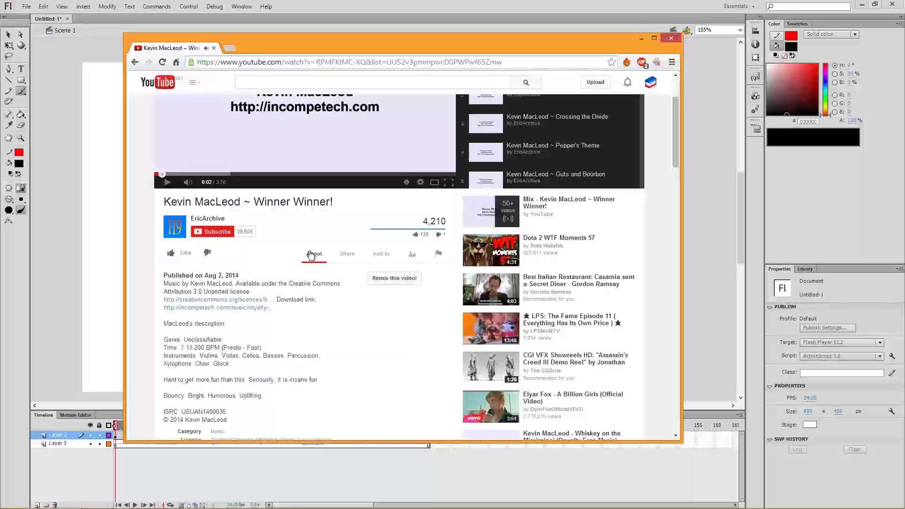
pyautogui.scroll(-2, 258, 240)
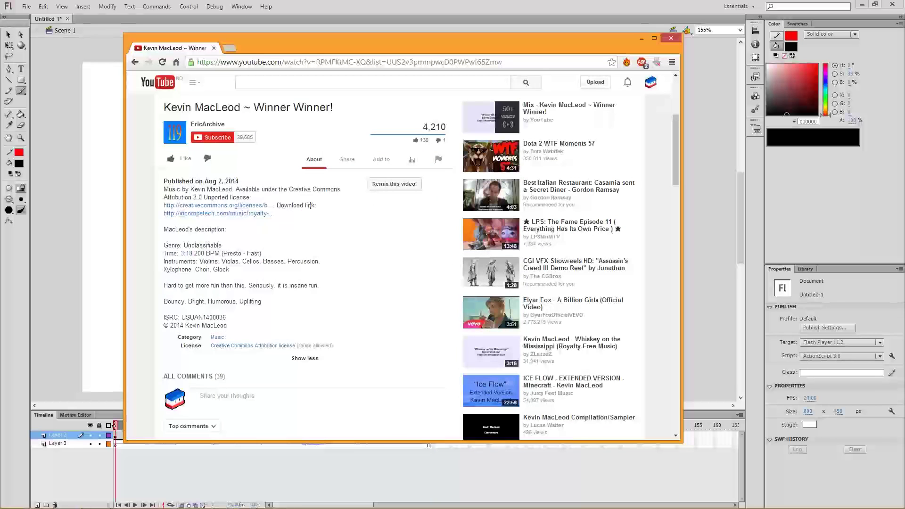
pyautogui.click(233, 213)
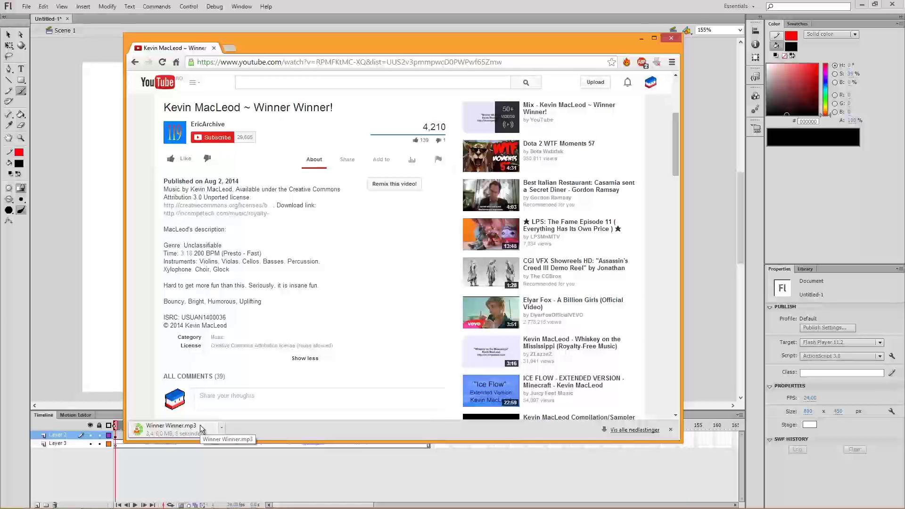
# Step: Move the browser window aside and show the downloaded Winner Winner.mp3 in its Downloads folder
pyautogui.moveTo(416, 52); pyautogui.dragTo(449, 69)
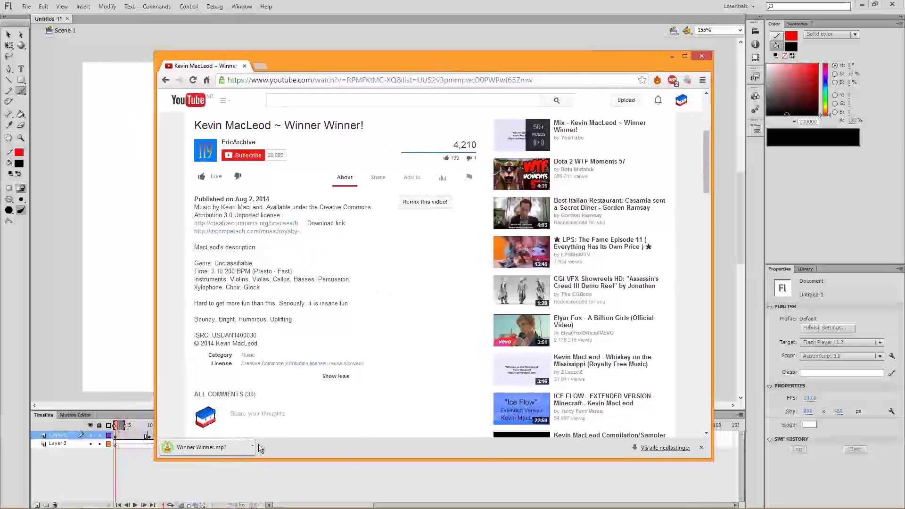
pyautogui.click(252, 444)
pyautogui.click(291, 417)
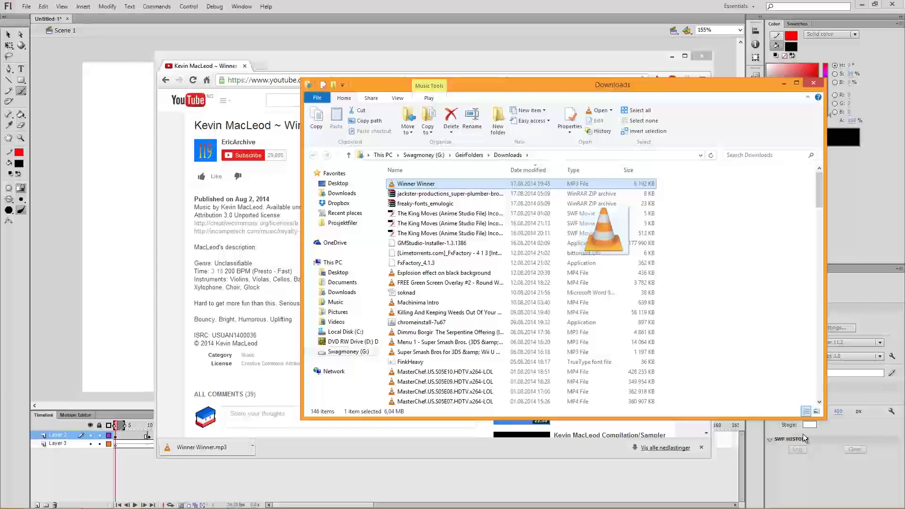
# Step: Try to import Winner Winner.mp3 from the Downloads folder into the Flash document
pyautogui.click(787, 461)
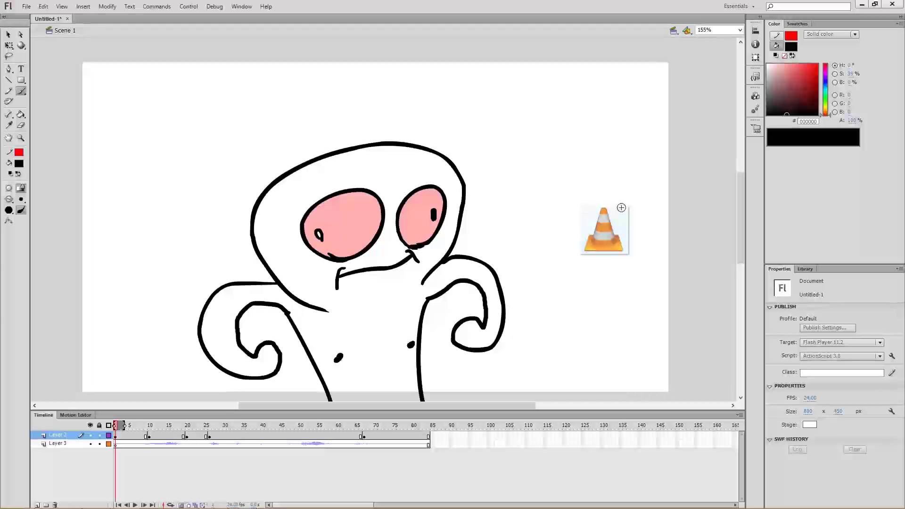
pyautogui.moveTo(37, 499)
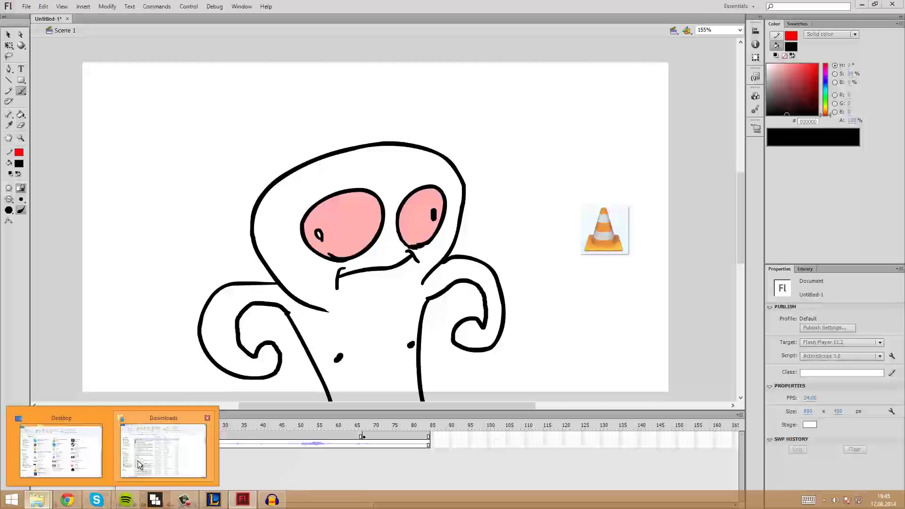
pyautogui.click(121, 464)
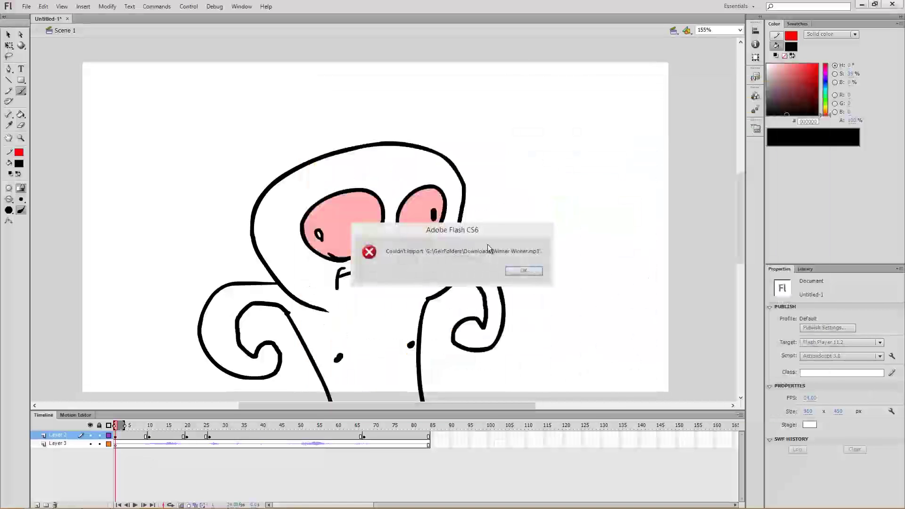
pyautogui.click(522, 271)
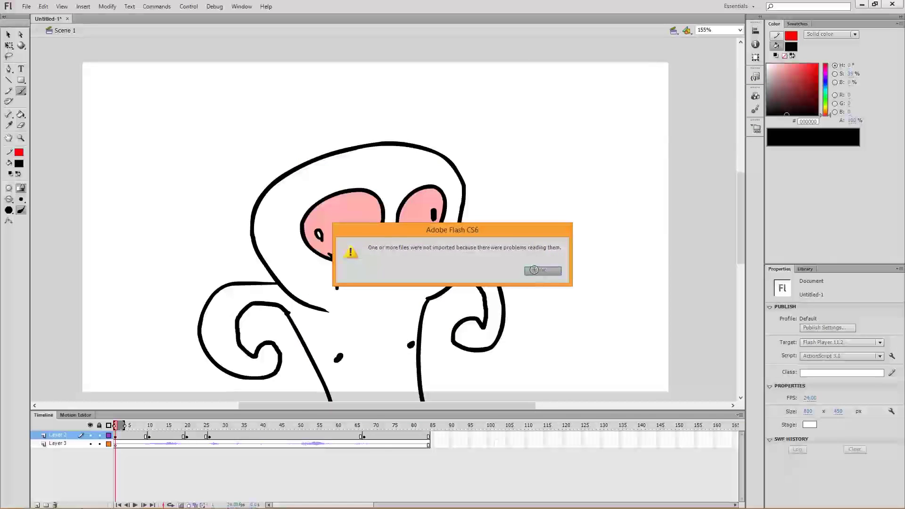
pyautogui.click(524, 271)
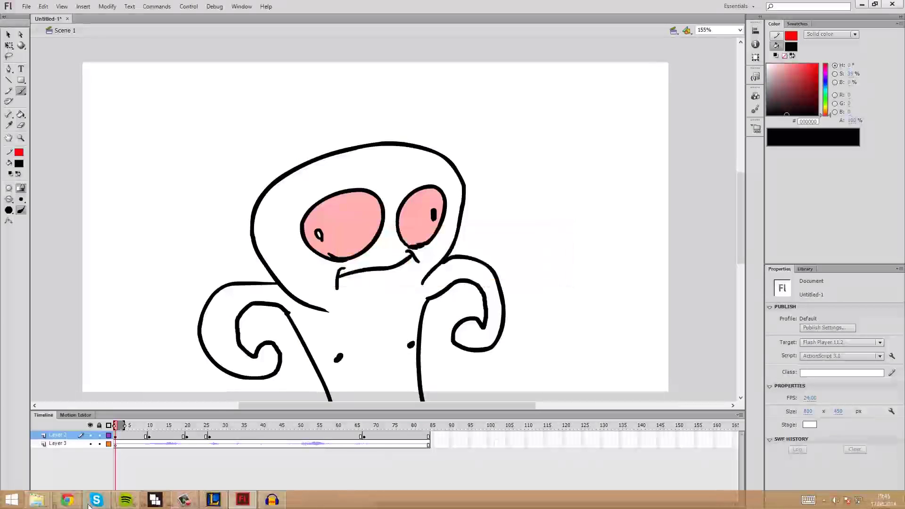
# Step: Switch to Audacity, close the recorded voice track and import Winner Winner.mp3 from the Downloads folder
pyautogui.moveTo(37, 499)
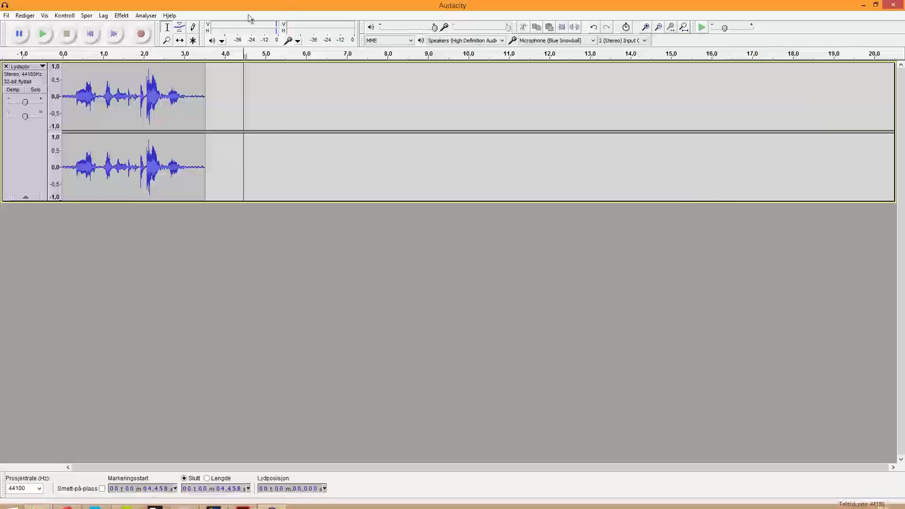
pyautogui.click(6, 66)
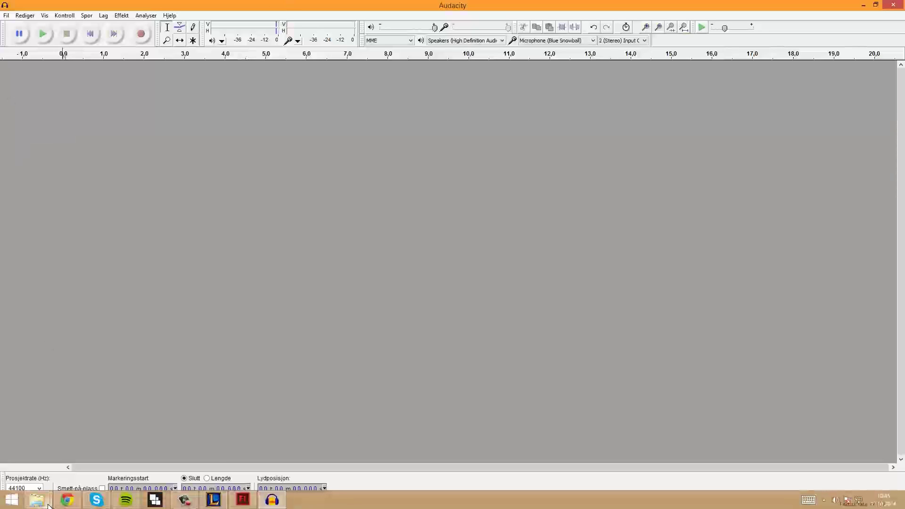
pyautogui.moveTo(37, 499)
pyautogui.click(156, 472)
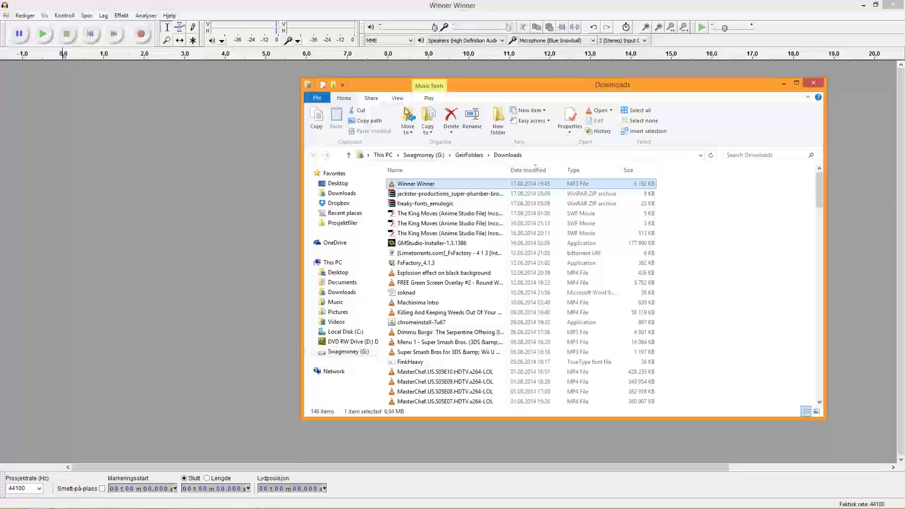
pyautogui.click(183, 128)
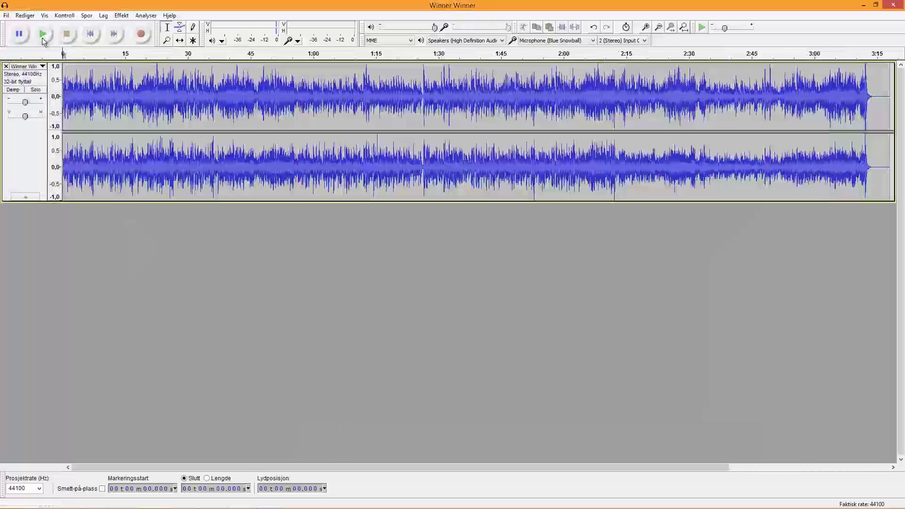
# Step: Select the whole music track and export it to the Desktop as Winner Winner in WAV (Microsoft) signed 16 bit PCM format
pyautogui.hotkey('ctrl', 'a')
pyautogui.click(6, 15)
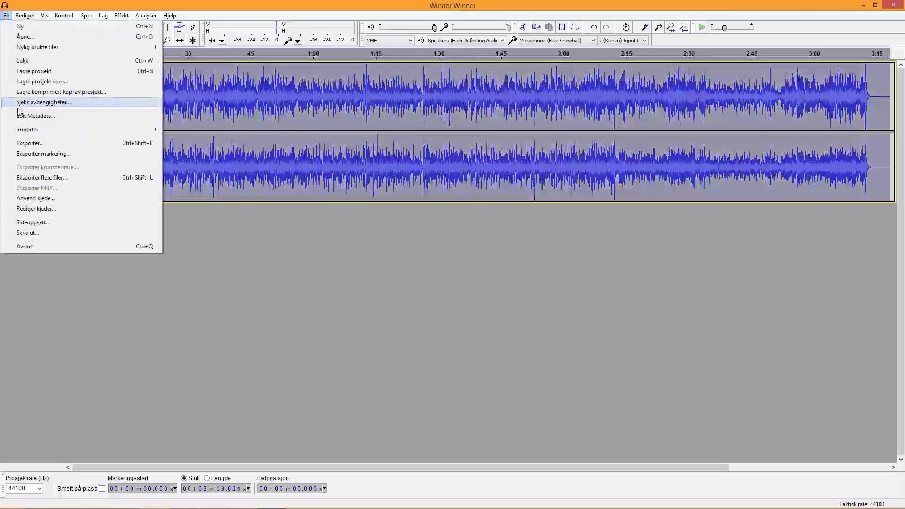
pyautogui.click(30, 143)
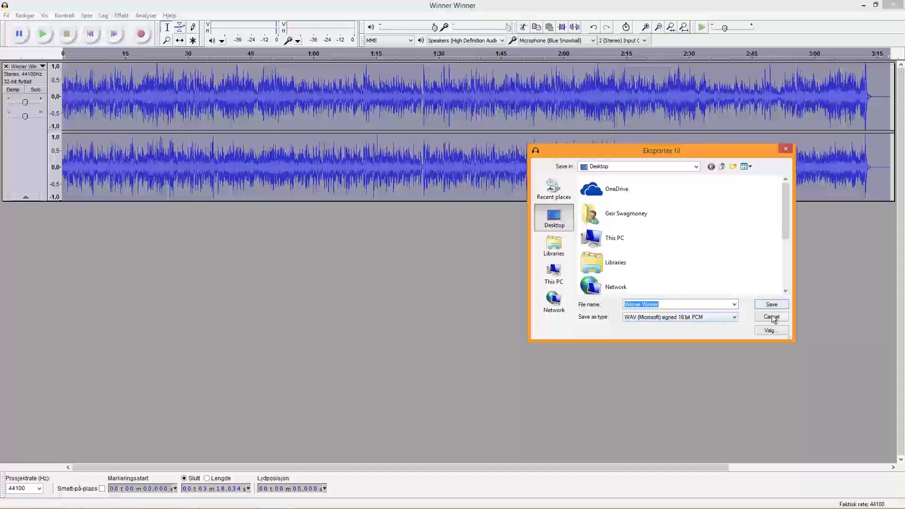
pyautogui.click(771, 305)
pyautogui.click(557, 330)
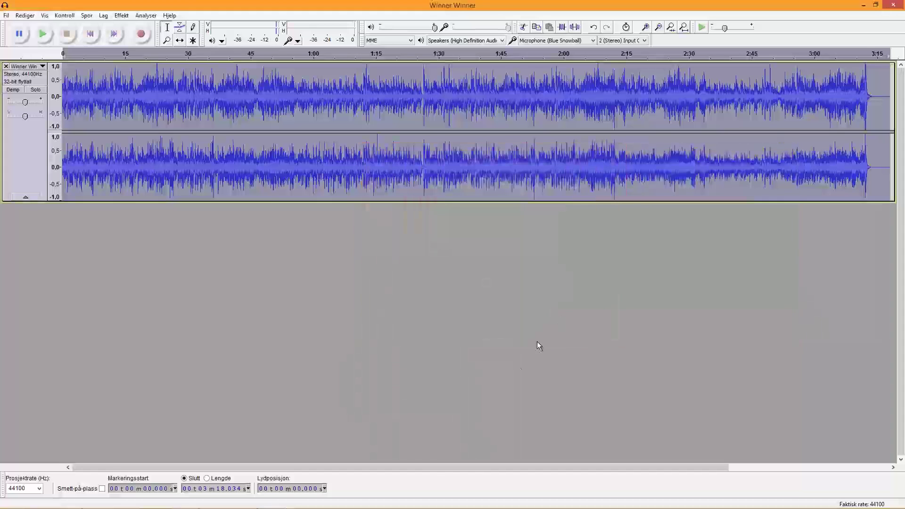
# Step: Switch back to Flash and import the Winner Winner WAV file from the Desktop into the document's library
pyautogui.click(243, 502)
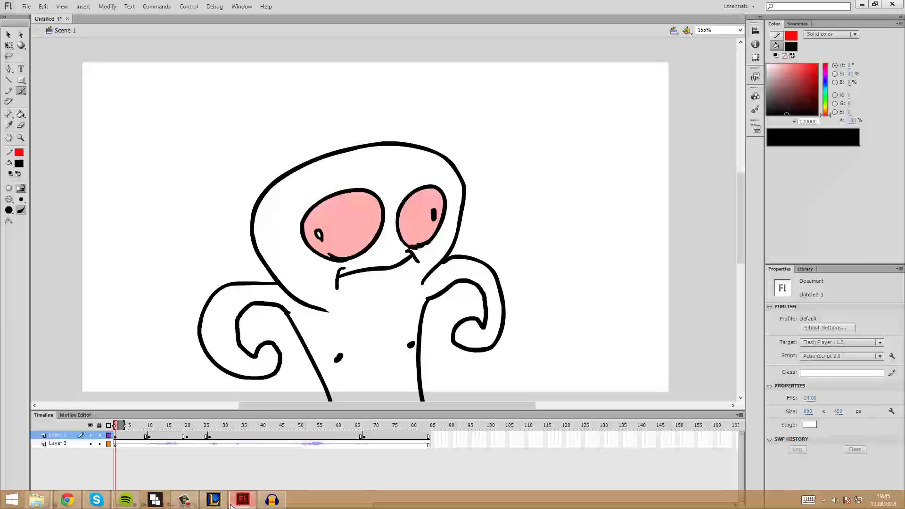
pyautogui.moveTo(35, 501)
pyautogui.click(91, 460)
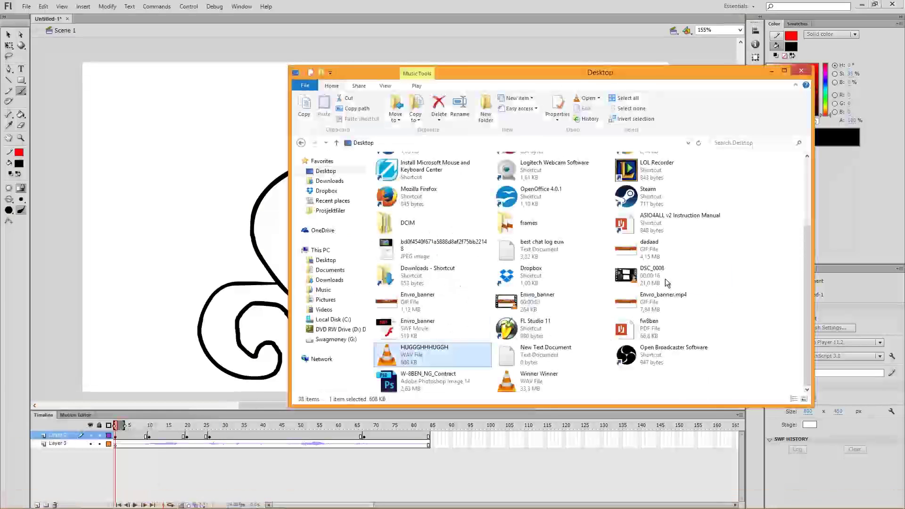
pyautogui.click(558, 386)
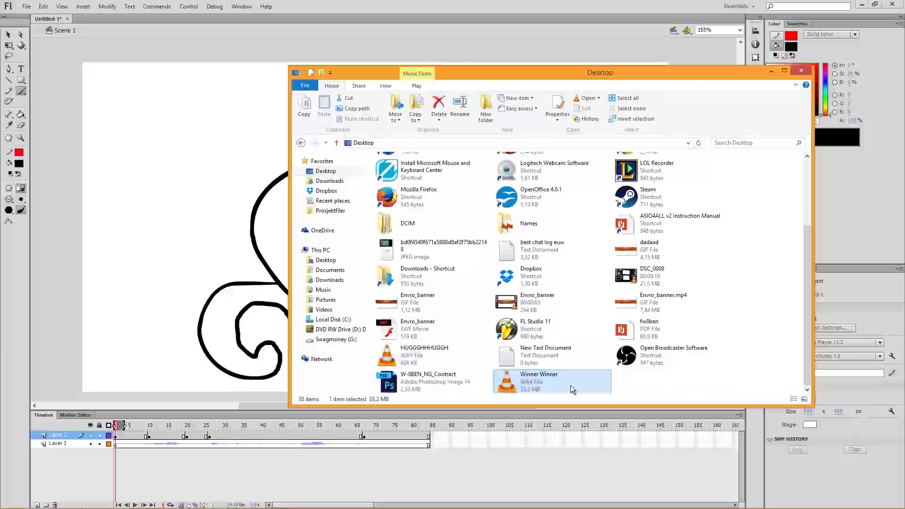
pyautogui.click(829, 280)
pyautogui.click(804, 270)
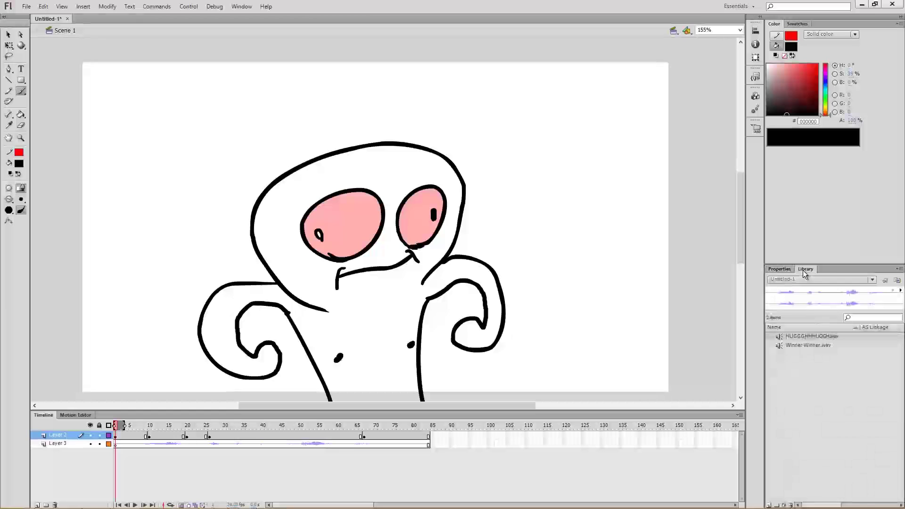
# Step: Add a new layer below Layer 3 and place Winner Winner.wav on it from frame 1
pyautogui.click(804, 343)
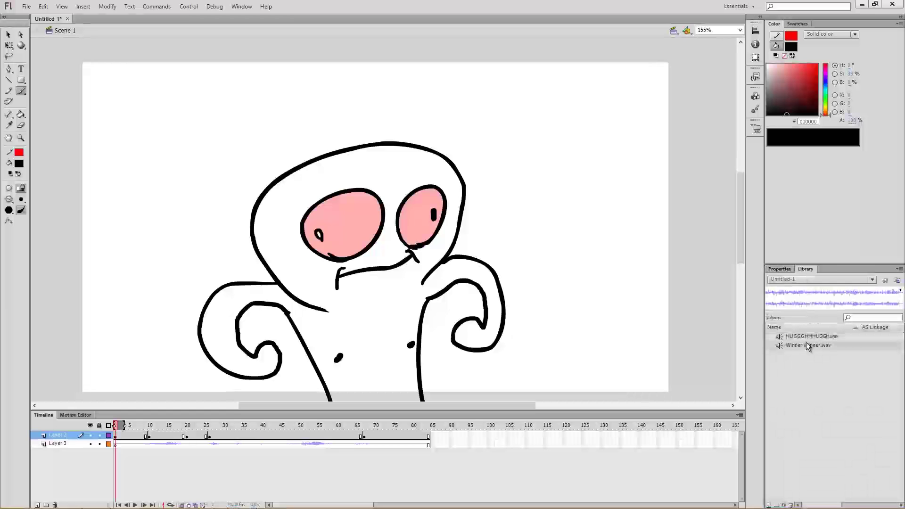
pyautogui.click(37, 505)
pyautogui.moveTo(801, 345); pyautogui.dragTo(120, 451)
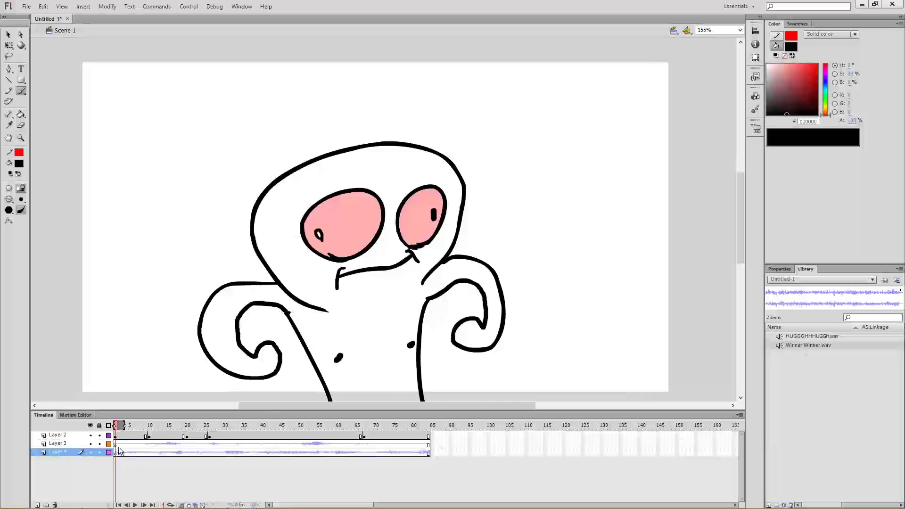
# Step: Play the animation with the background music, return to frame 1 and show the music frame's sound properties
pyautogui.press('Return')
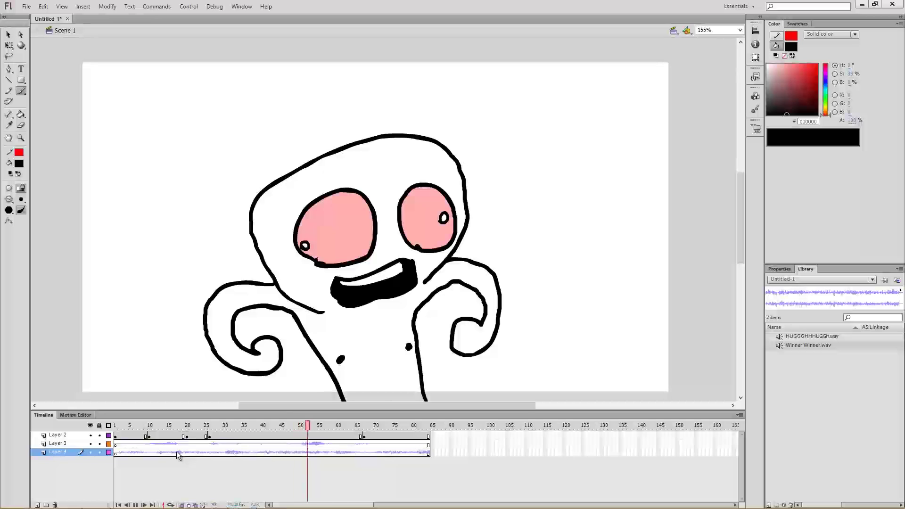
pyautogui.hotkey('shift', ',')
pyautogui.click(780, 268)
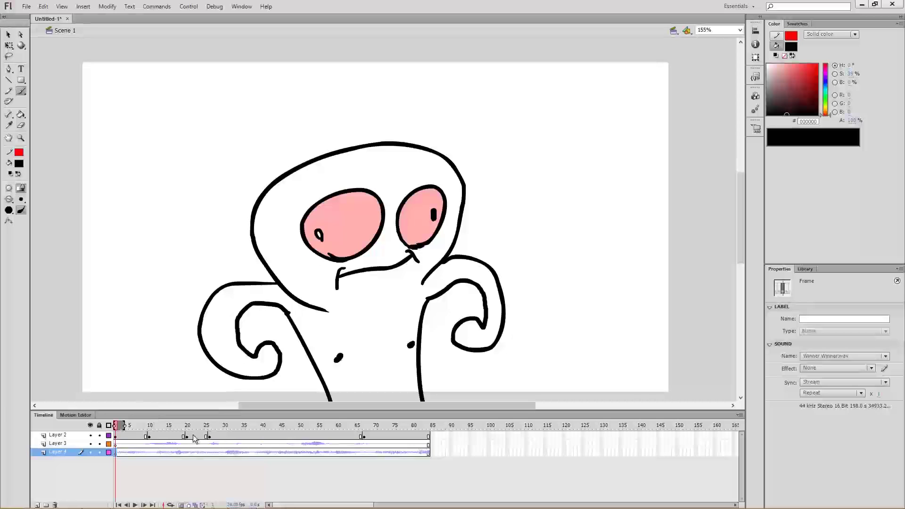
# Step: Lower the Winner Winner music's volume envelope to below half height in both channels and play the animation
pyautogui.click(884, 368)
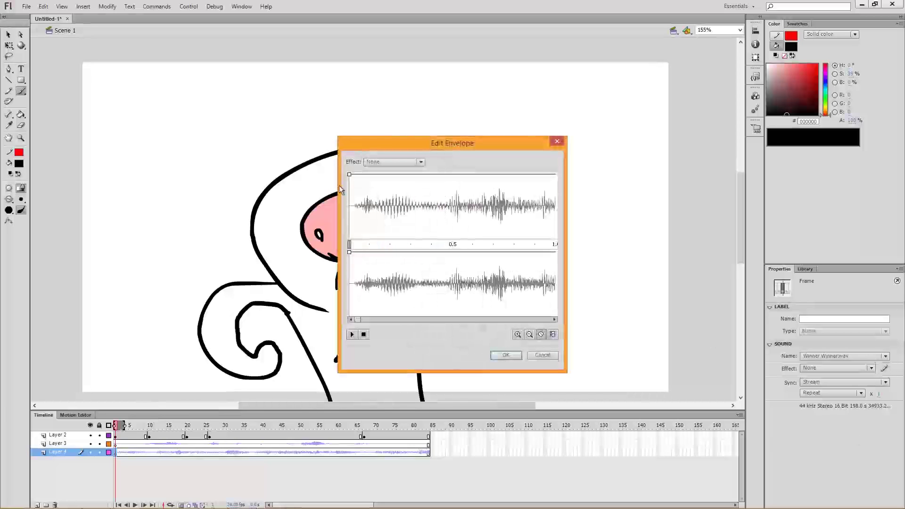
pyautogui.moveTo(349, 175); pyautogui.dragTo(349, 217)
pyautogui.moveTo(350, 253); pyautogui.dragTo(350, 296)
pyautogui.click(505, 356)
pyautogui.press('Return')
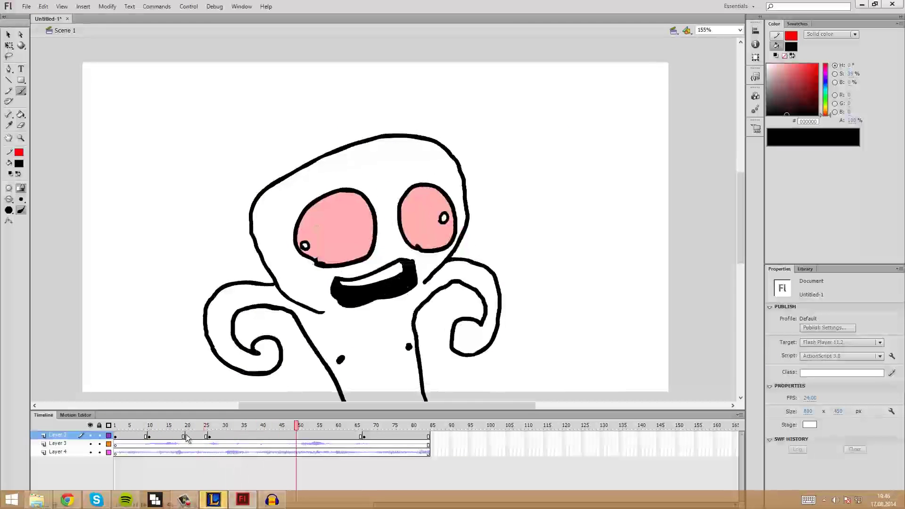
# Step: Test the movie in a preview window to check the sound, and close the preview
pyautogui.click(129, 444)
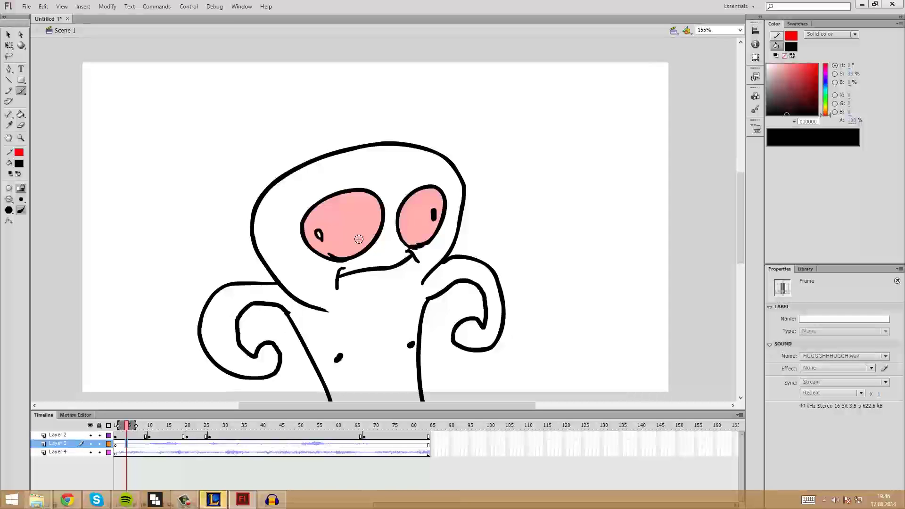
pyautogui.click(213, 501)
pyautogui.click(211, 504)
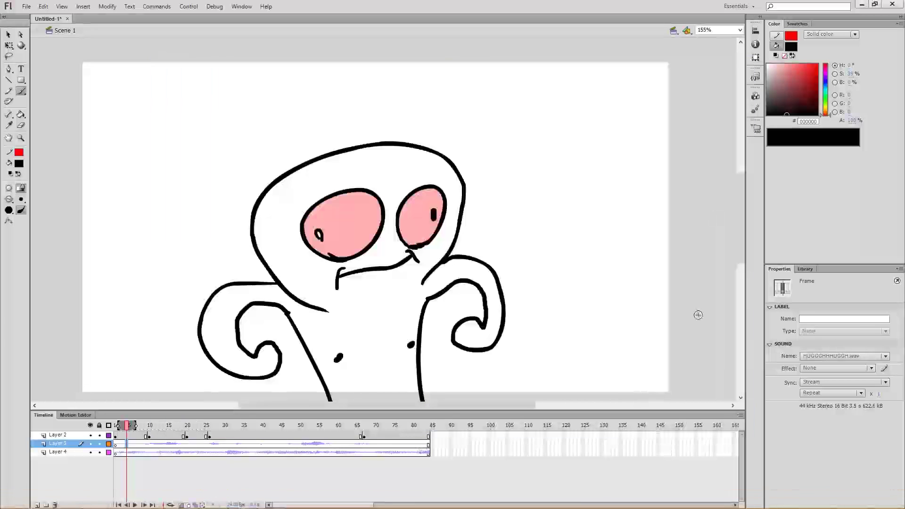
pyautogui.click(373, 459)
pyautogui.hotkey('ctrl', 'Return')
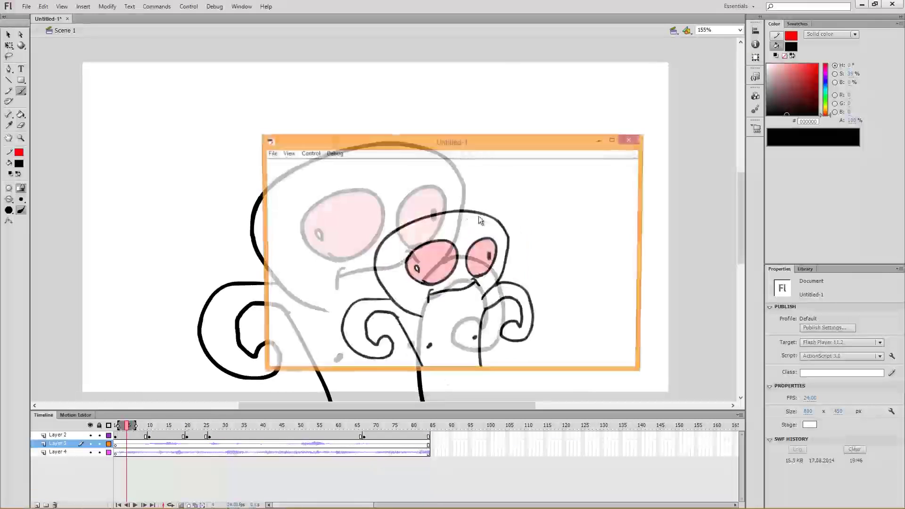
pyautogui.click(639, 142)
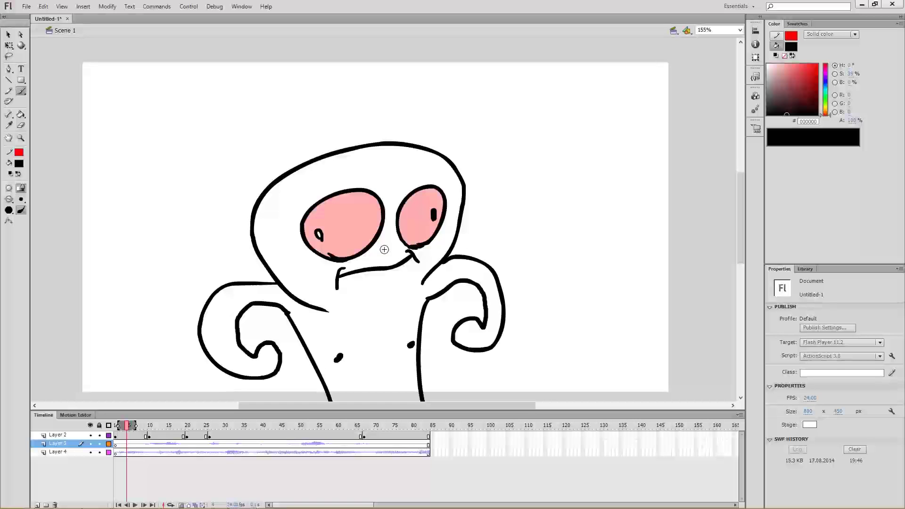
# Step: In the publish settings, set the MP3 bit rate of the audio stream to 160 kbps
pyautogui.click(26, 6)
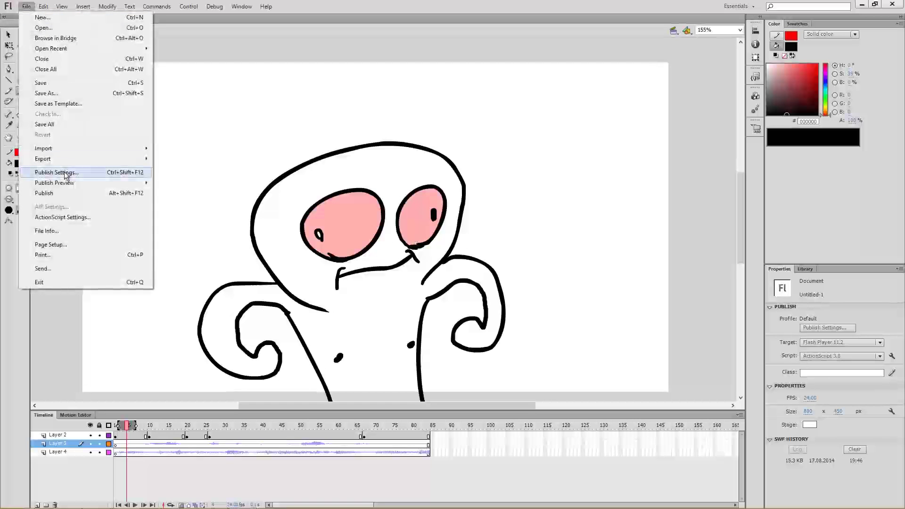
pyautogui.click(26, 6)
pyautogui.click(26, 7)
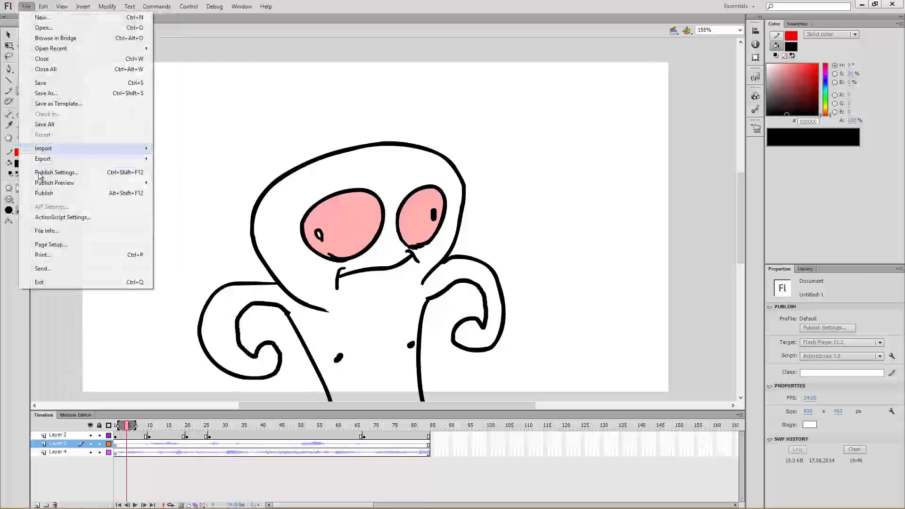
pyautogui.click(52, 172)
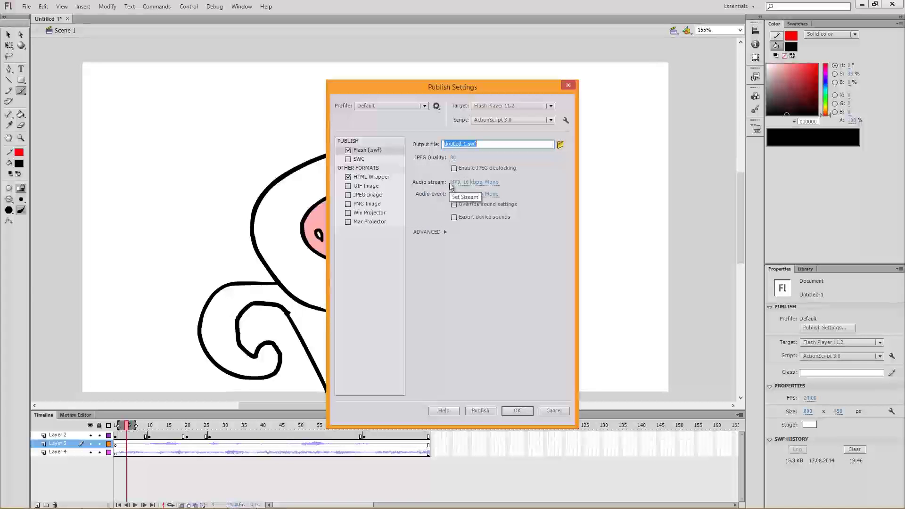
pyautogui.click(471, 182)
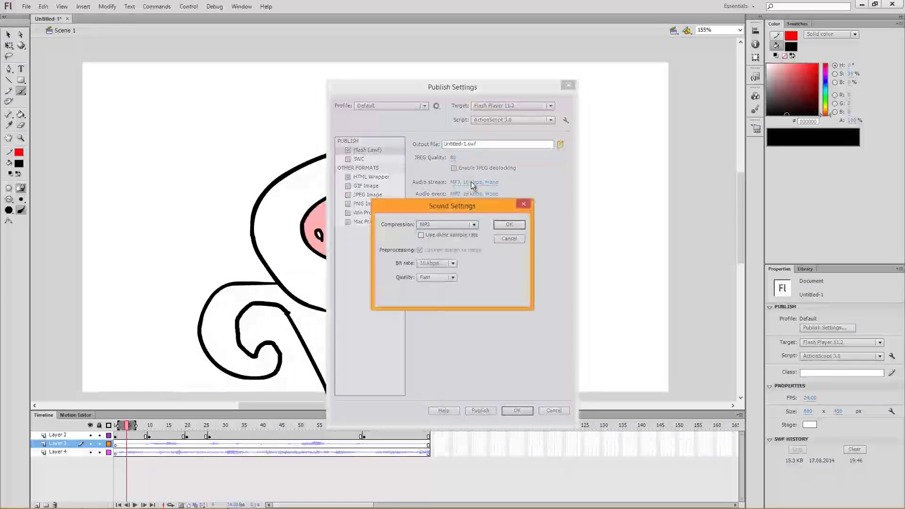
pyautogui.click(436, 264)
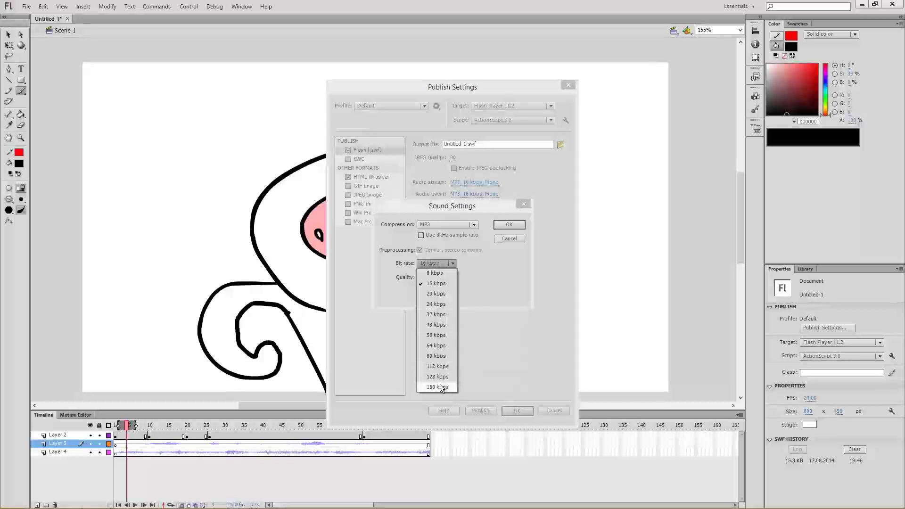
pyautogui.click(443, 384)
pyautogui.click(443, 268)
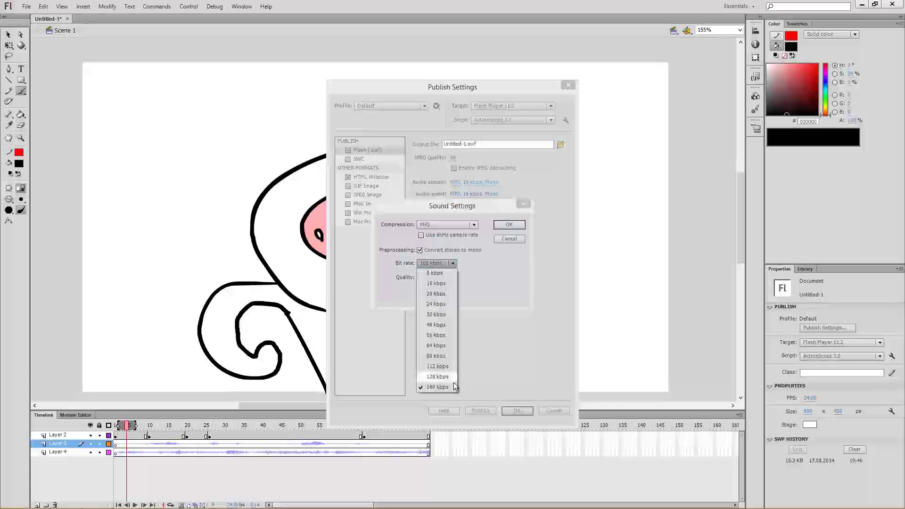
pyautogui.click(448, 387)
# Step: Set the audio stream's quality to Best and accept the sound and publish settings
pyautogui.click(434, 279)
pyautogui.click(436, 307)
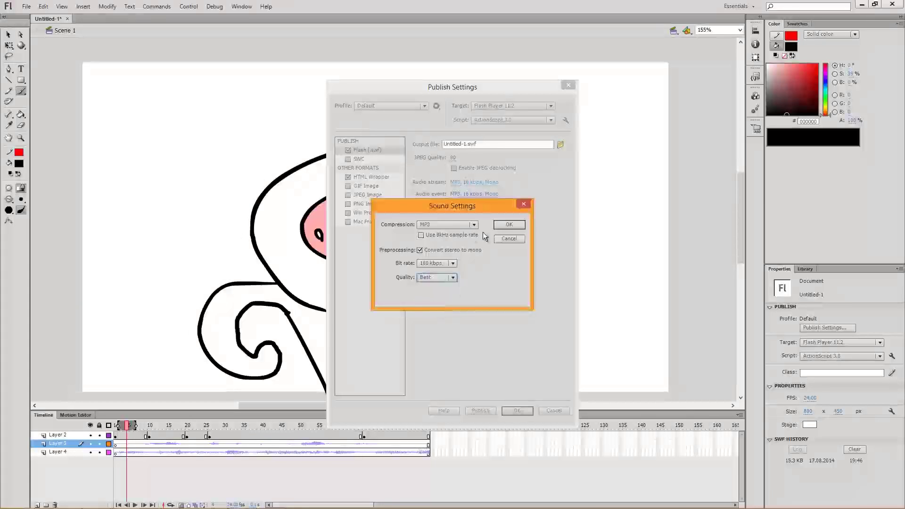
pyautogui.click(503, 226)
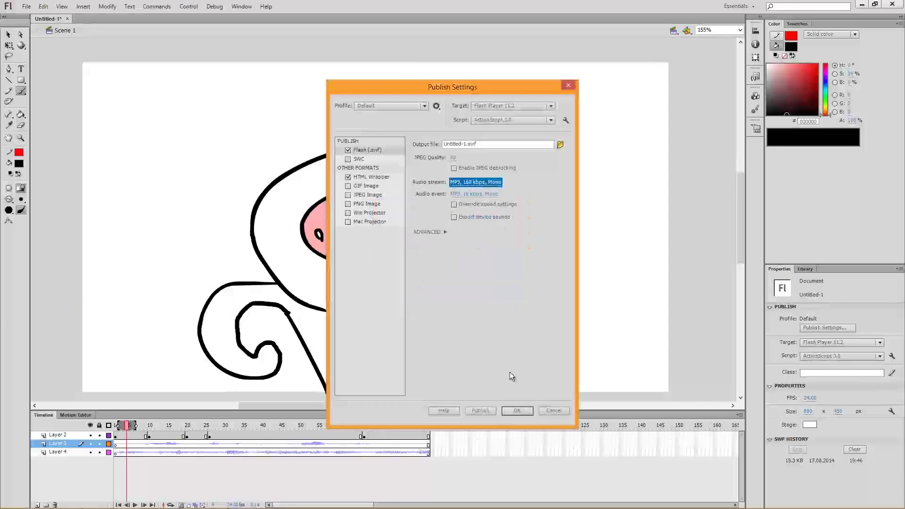
pyautogui.click(515, 408)
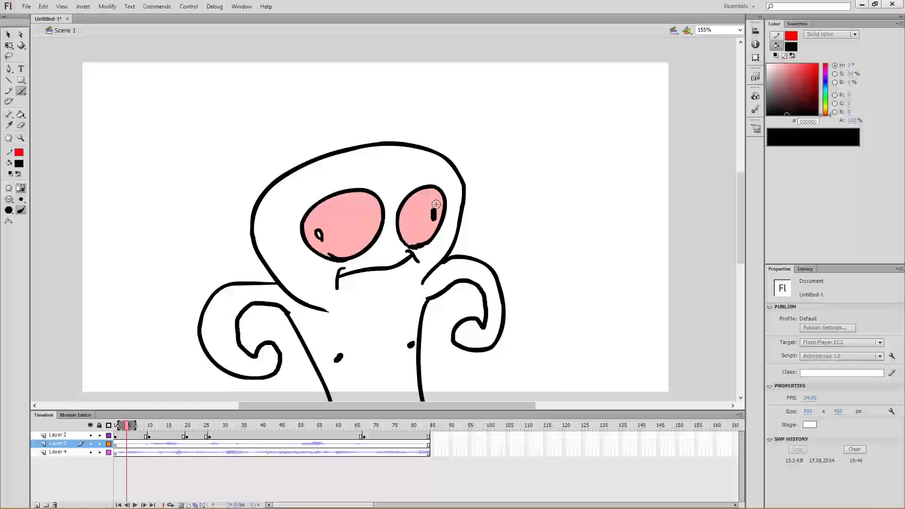
# Step: Test the movie again with the new audio stream settings and close the preview
pyautogui.hotkey('ctrl', 'Return')
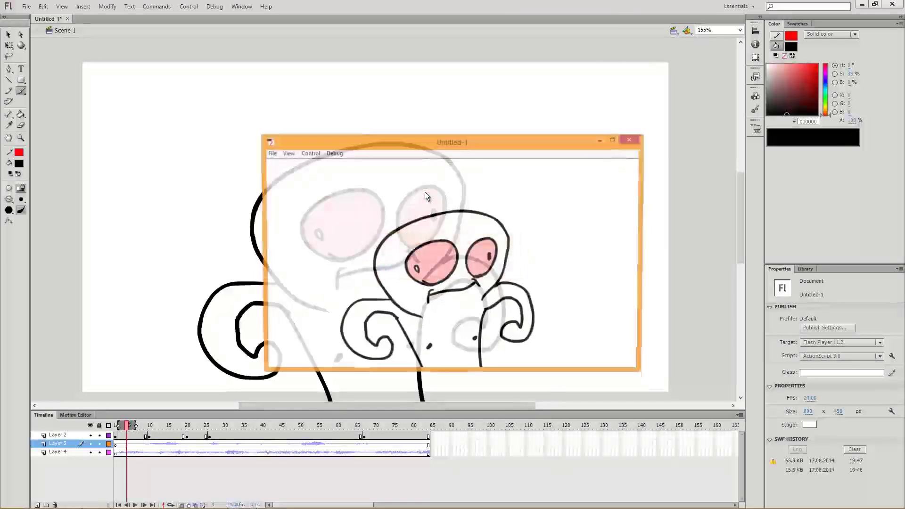
pyautogui.click(633, 139)
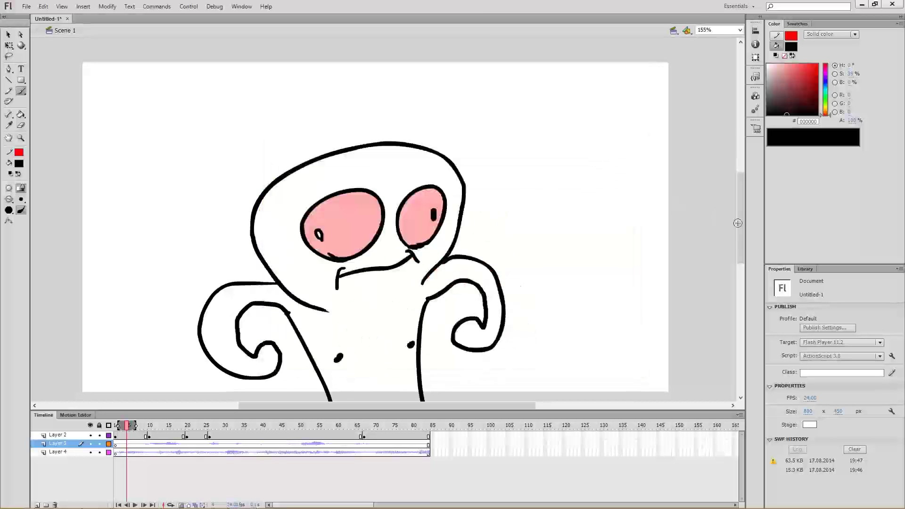
pyautogui.scroll(-3, 539, 202)
pyautogui.scroll(4, 540, 207)
pyautogui.scroll(-1, 544, 218)
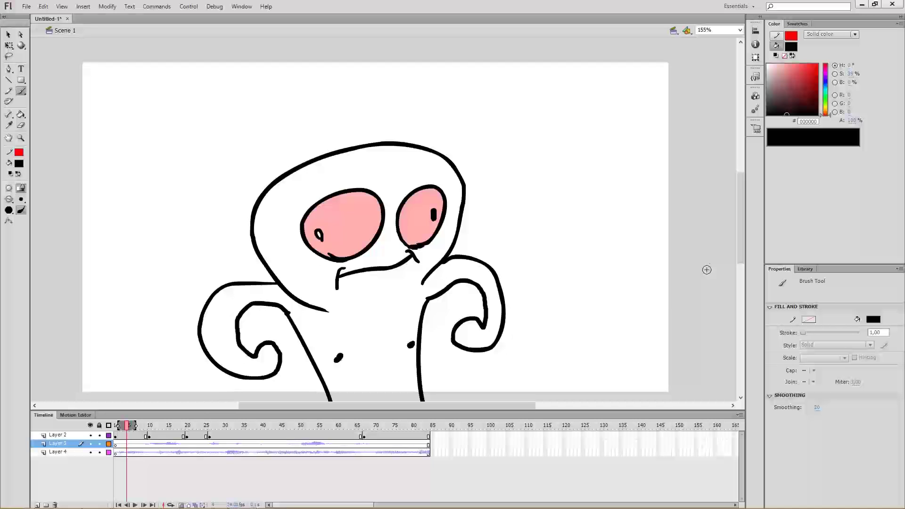
pyautogui.scroll(-3, 703, 269)
pyautogui.scroll(5, 702, 269)
pyautogui.scroll(-2, 702, 269)
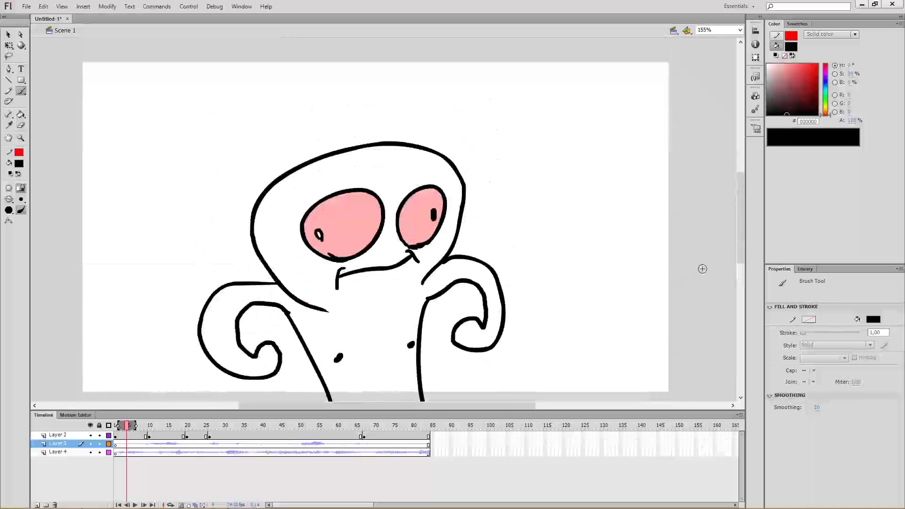